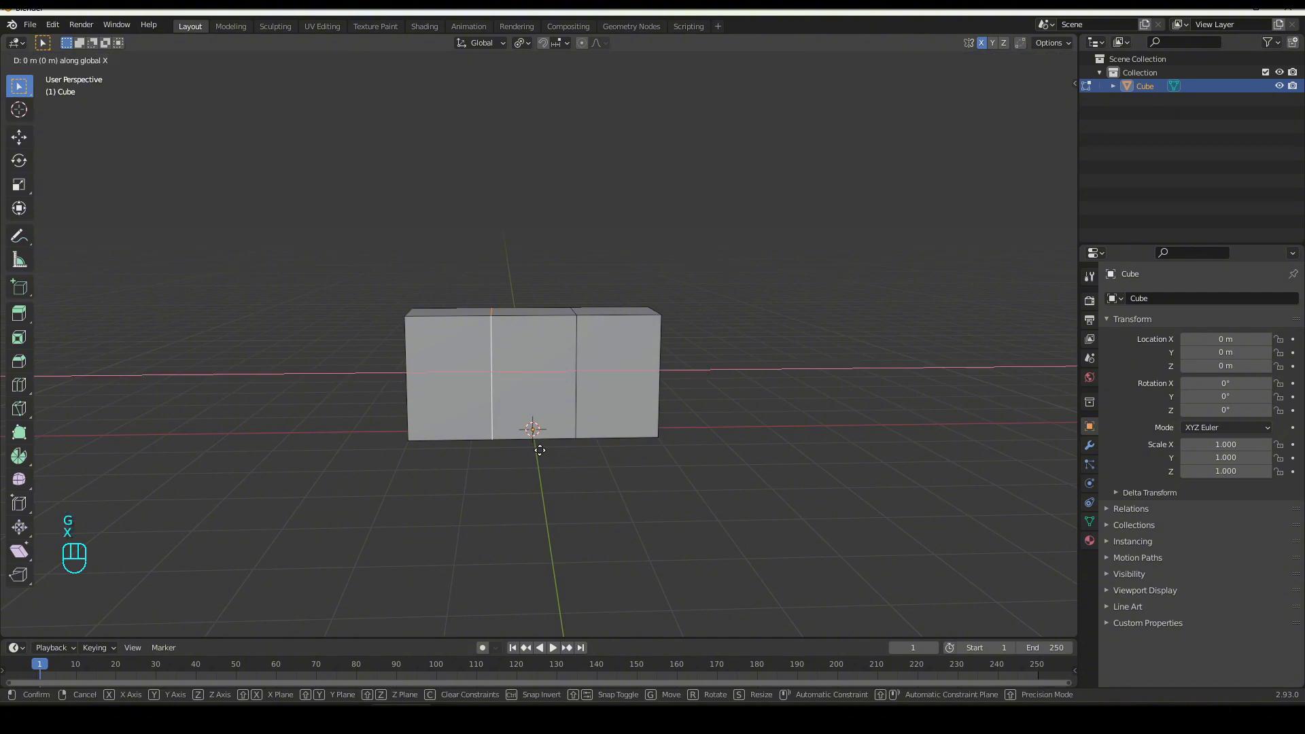
# Place the vertical edge loops so the middle section is wider than the outer ones, and delete the middle section's faces
pyautogui.click(524, 435)
pyautogui.press('3')
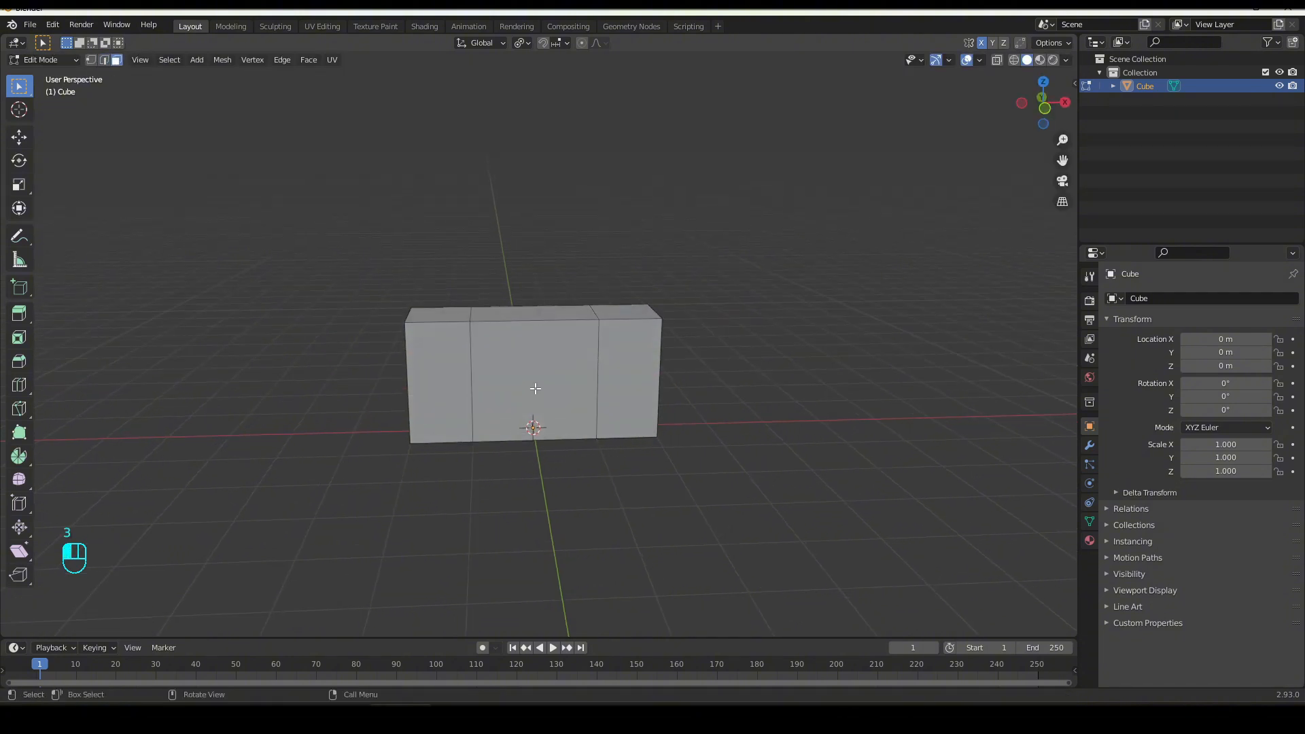
pyautogui.click(533, 387)
pyautogui.press('x')
pyautogui.click(479, 370)
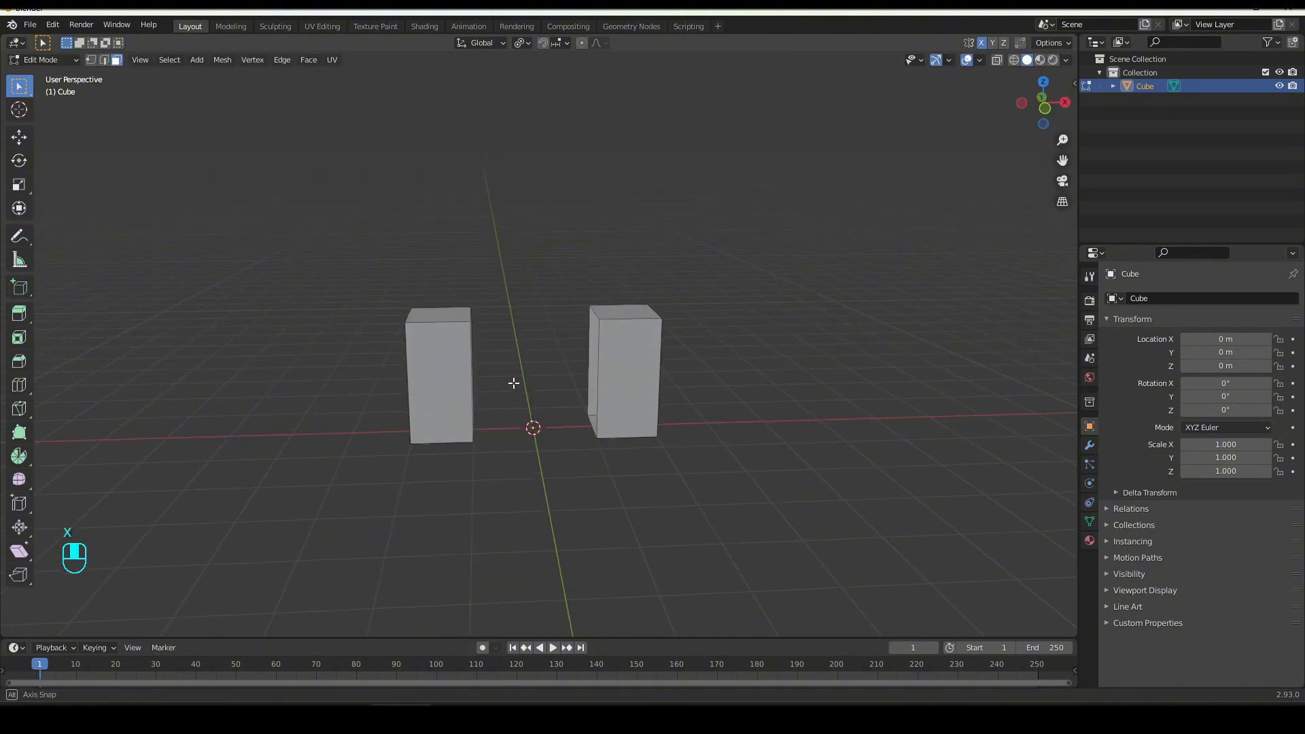
# Fill the open inner sides of the two pillars with faces
pyautogui.moveTo(513, 381); pyautogui.dragTo(600, 398, button='middle')
pyautogui.press('f')
pyautogui.click(650, 379)
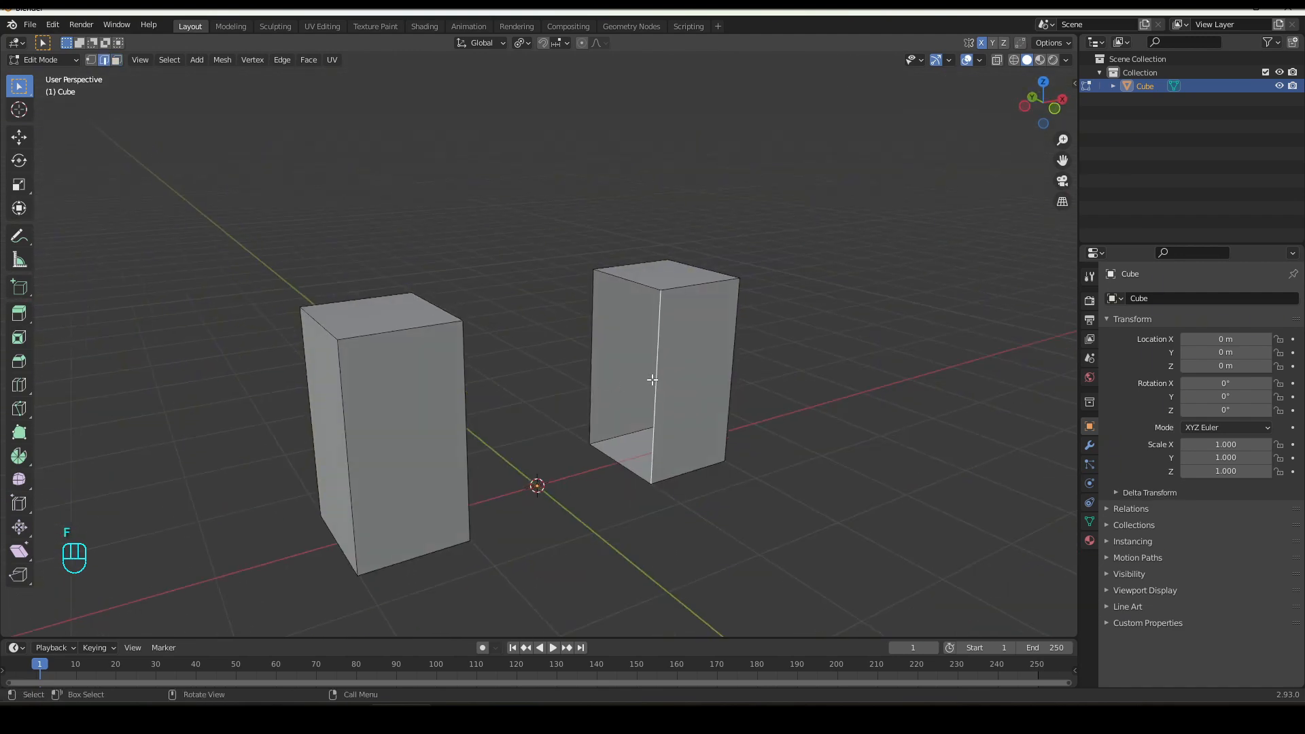
pyautogui.press('f')
# Raise the top faces of both pillars about 3 m along Z
pyautogui.moveTo(462, 375); pyautogui.dragTo(421, 372, button='middle')
pyautogui.press('3')
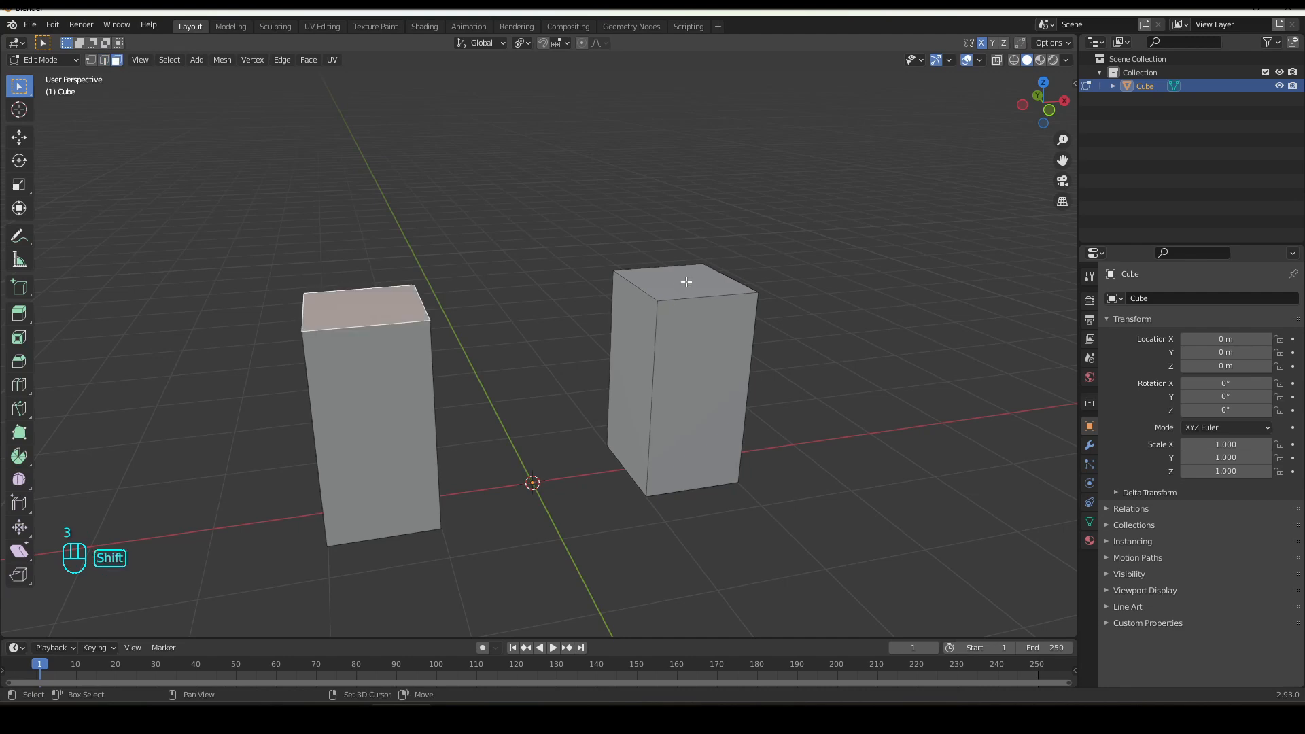
pyautogui.scroll(-4, 562, 381)
pyautogui.moveTo(562, 382); pyautogui.dragTo(546, 370, button='middle')
pyautogui.press('g')
pyautogui.press('z')
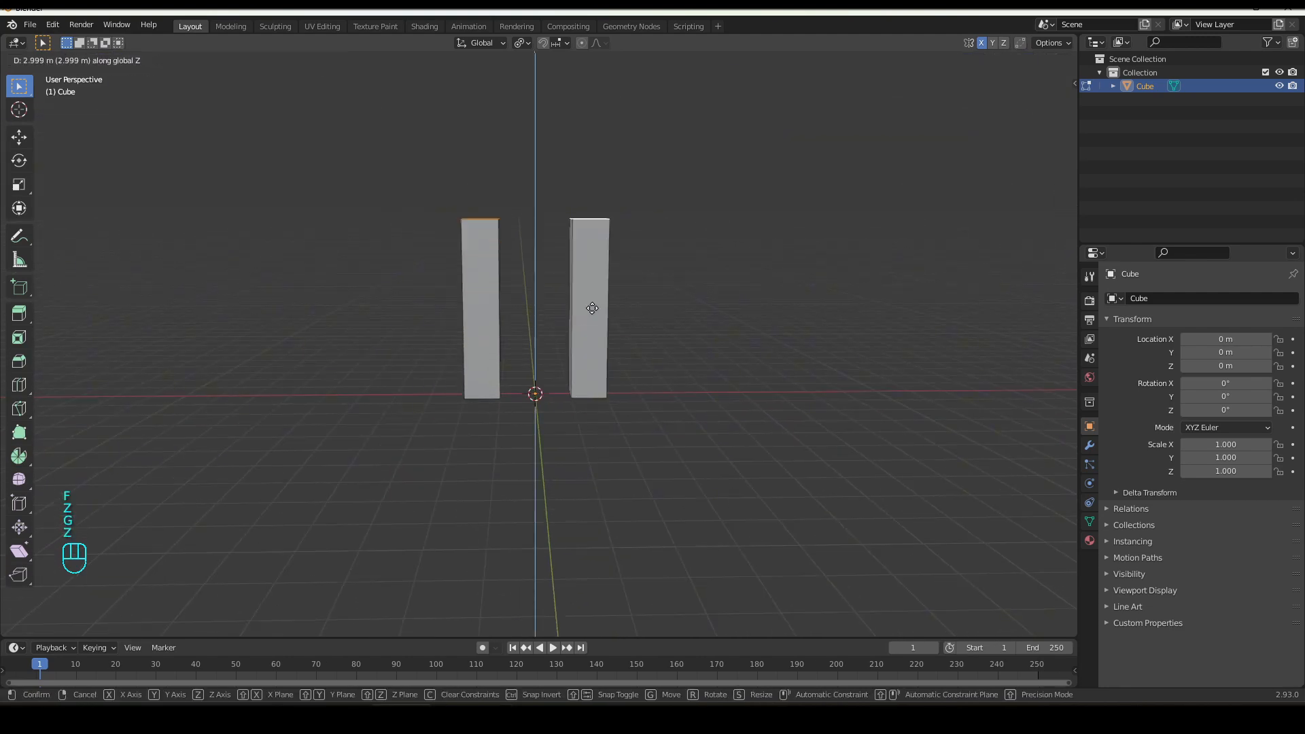
pyautogui.click(592, 295)
# With X symmetry active, shift the left pillar's top face inward along X and scale it down slightly
pyautogui.moveTo(593, 295); pyautogui.dragTo(590, 359, button='middle')
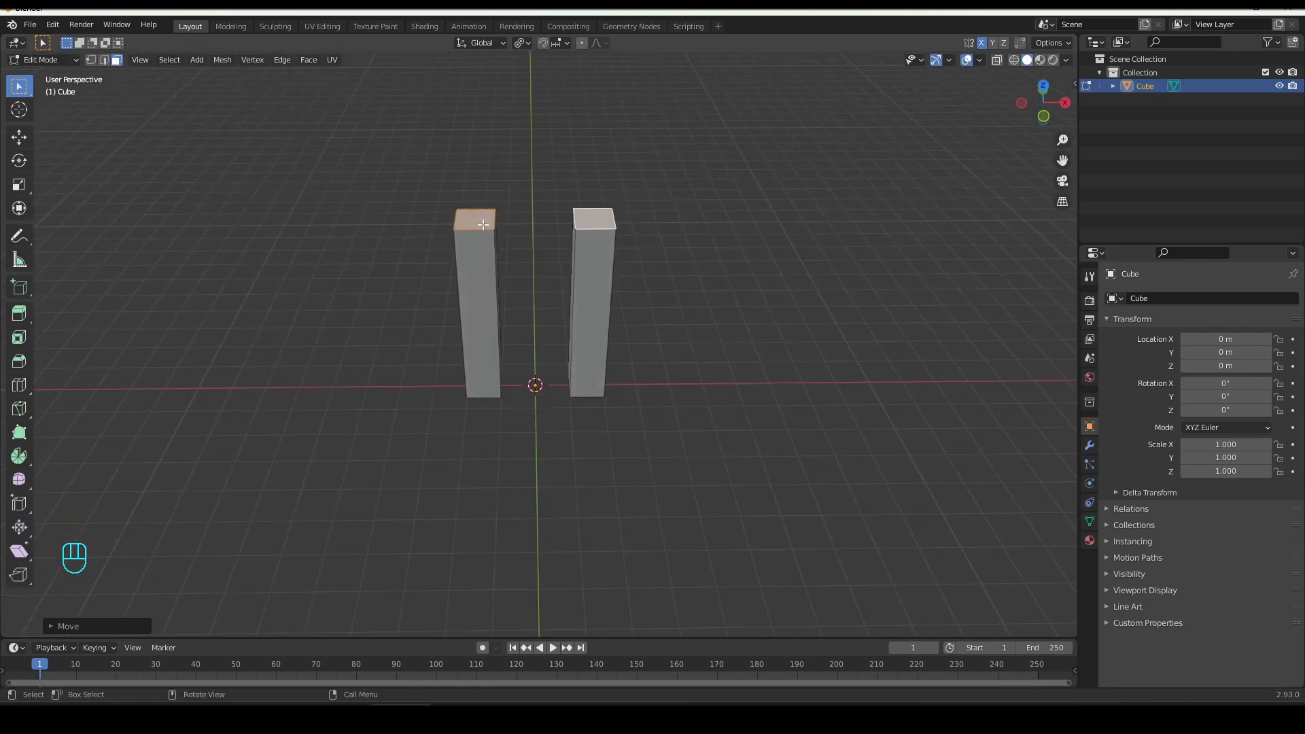
pyautogui.click(484, 224)
pyautogui.moveTo(506, 310); pyautogui.dragTo(664, 355, button='middle')
pyautogui.press('g')
pyautogui.press('x')
pyautogui.click(533, 306)
pyautogui.press('s')
pyautogui.click(744, 398)
# Delete the top faces of both pillars while keeping their rim edges
pyautogui.moveTo(744, 398); pyautogui.dragTo(511, 354, button='middle')
pyautogui.keyDown('shift'); pyautogui.moveTo(545, 310); pyautogui.dragTo(559, 431, button='middle'); pyautogui.keyUp('shift')
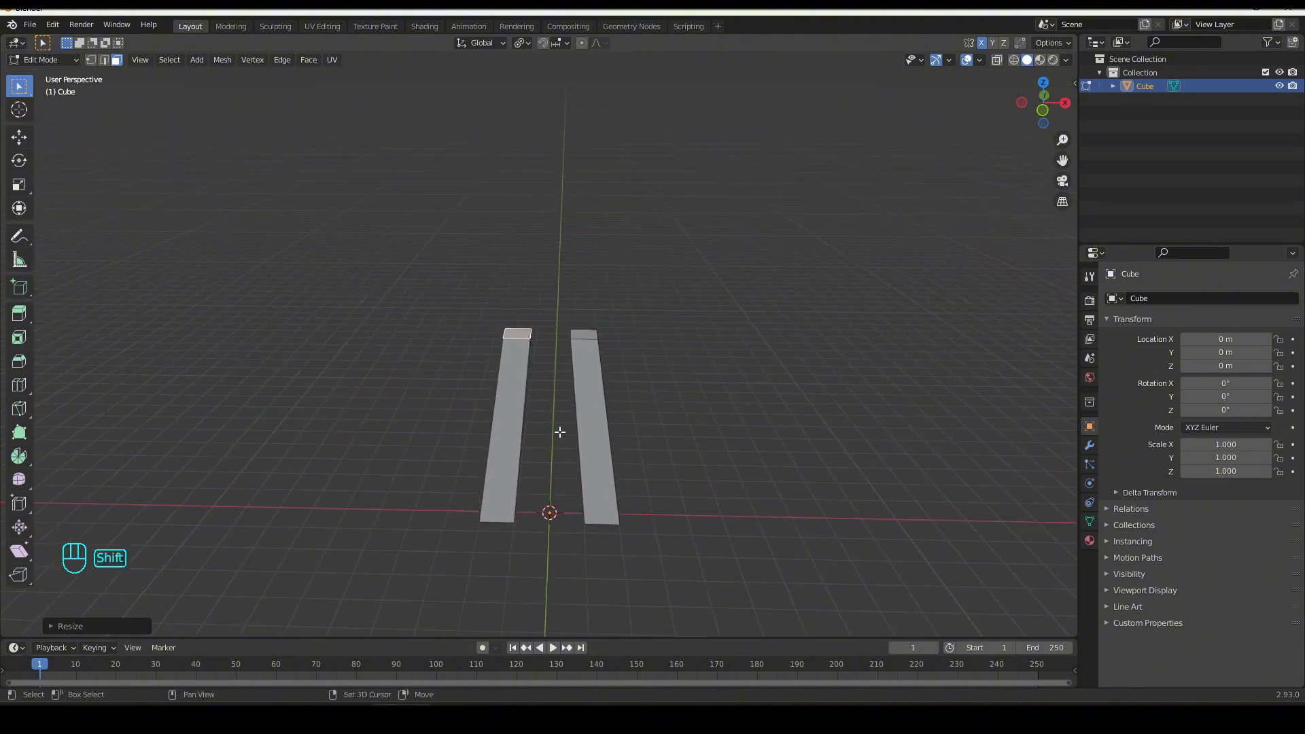
pyautogui.scroll(1, 558, 427)
pyautogui.moveTo(544, 386)
pyautogui.mouseDown(button='middle')
pyautogui.moveTo(556, 384)
pyautogui.moveTo(544, 404)
pyautogui.mouseUp(button='middle')
pyautogui.scroll(2, 557, 385)
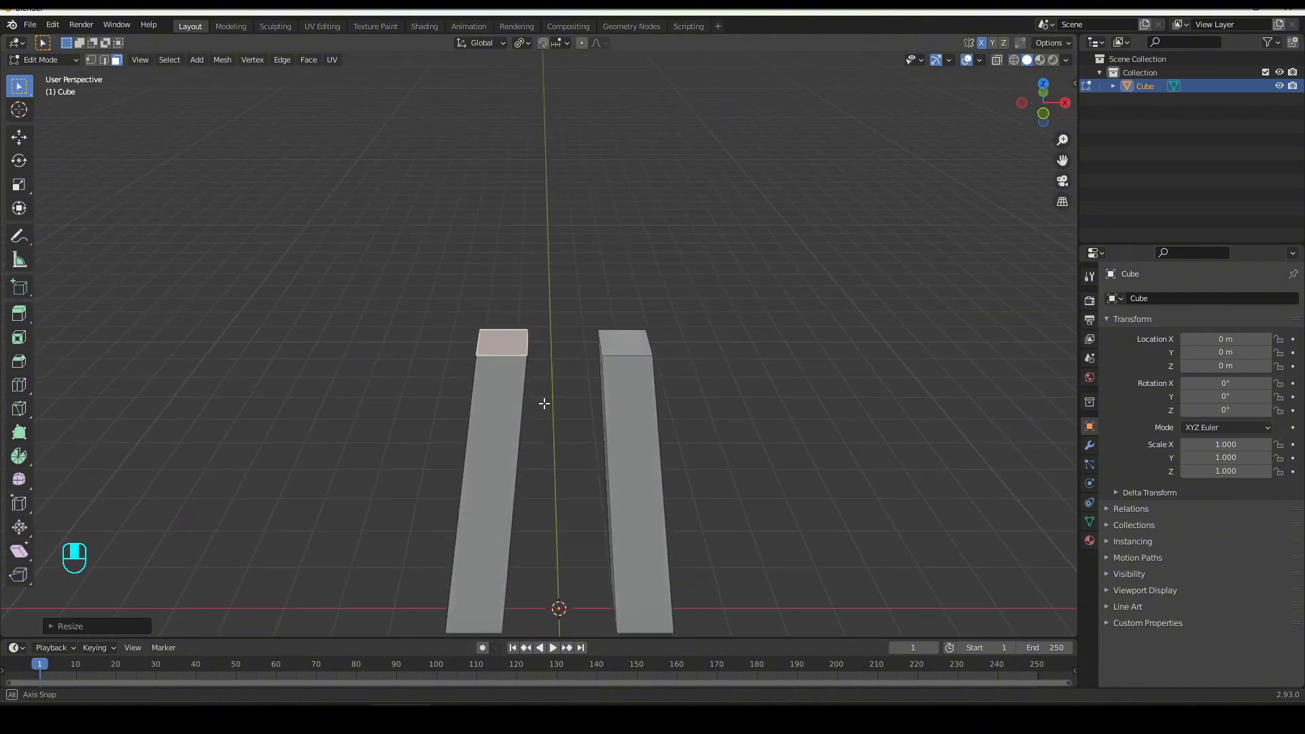
pyautogui.click(628, 358)
pyautogui.hotkey('ctrl', 'z')
pyautogui.keyDown('shift'); pyautogui.click(633, 341); pyautogui.keyUp('shift')
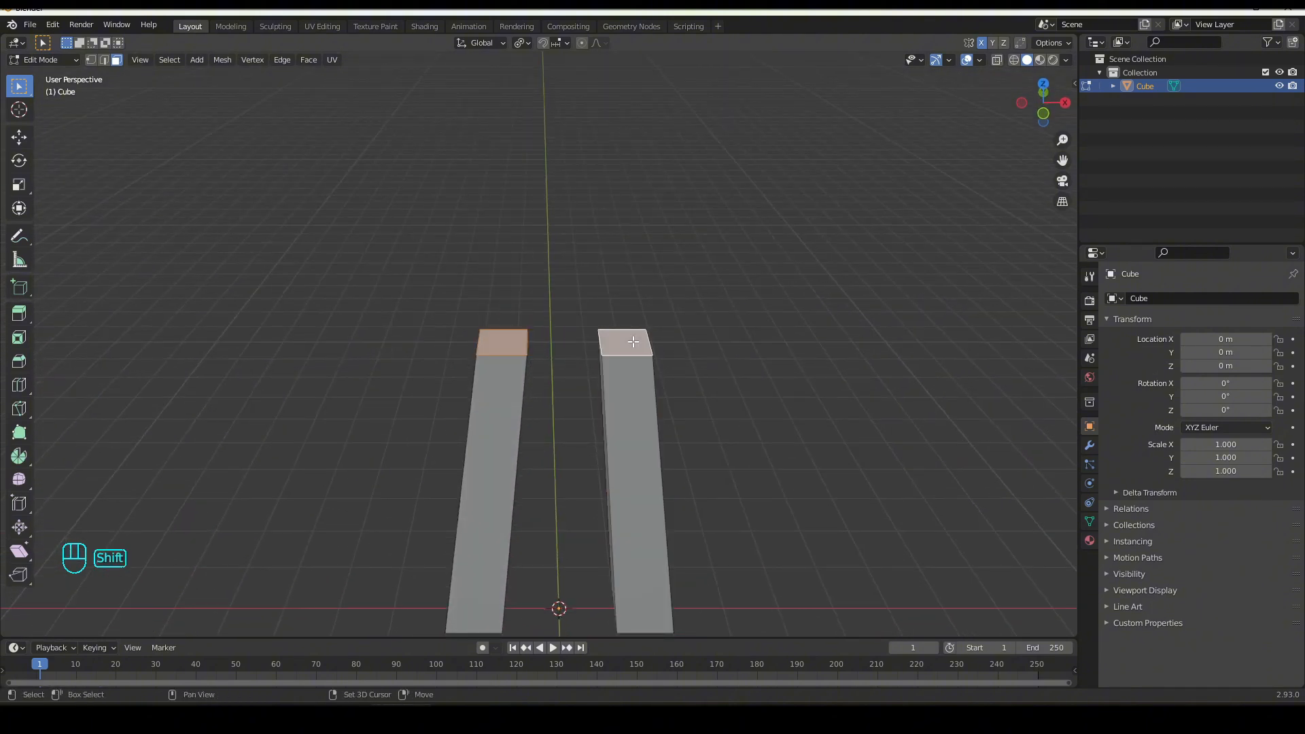
pyautogui.press('x')
pyautogui.click(625, 347)
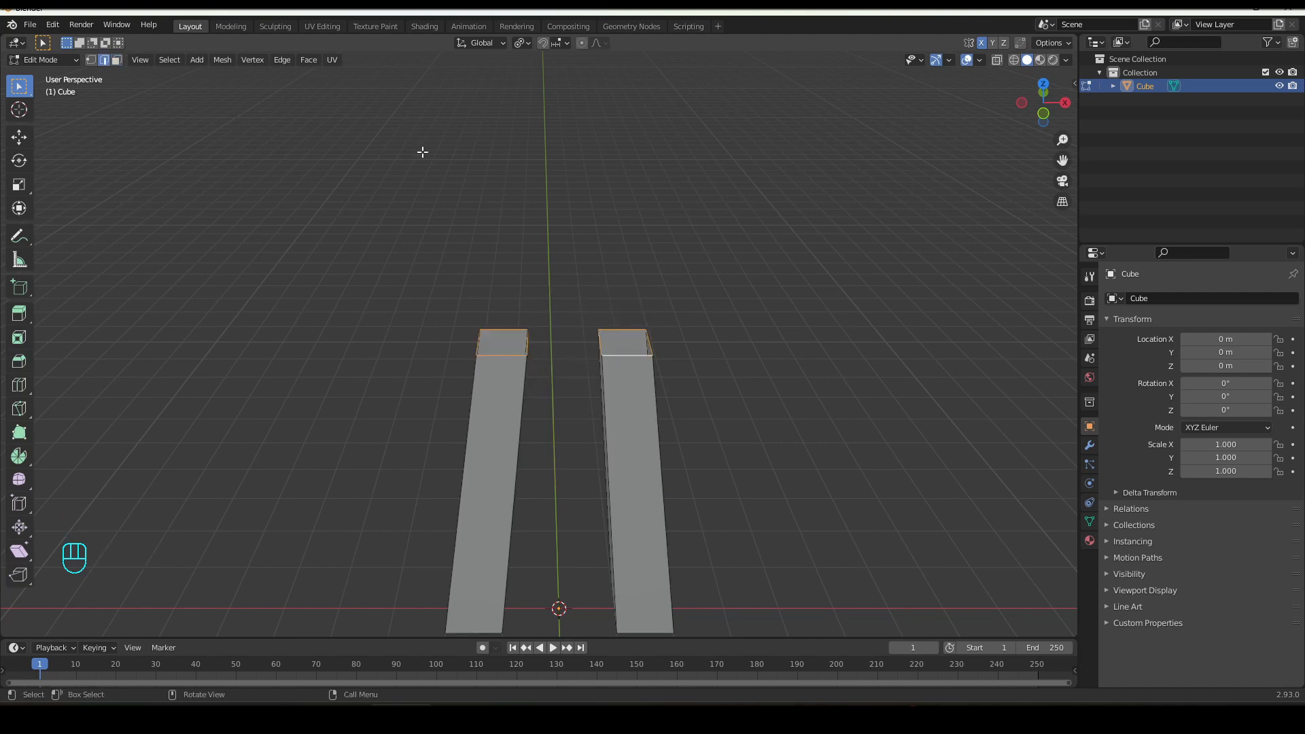
# Bridge the two open top edge loops into an arch with 9 cuts, smoothness 1.570 and profile factor -0.220
pyautogui.moveTo(422, 151); pyautogui.dragTo(437, 288, button='middle')
pyautogui.click(281, 59)
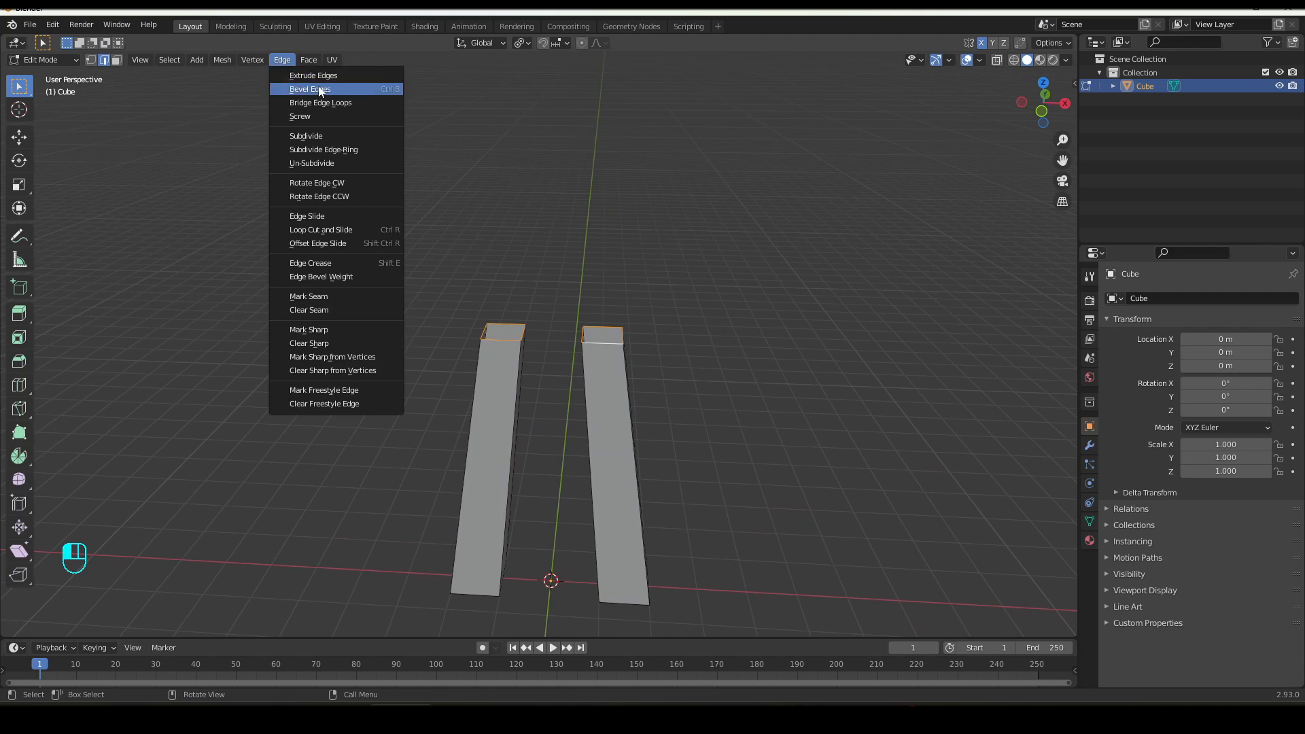
pyautogui.click(336, 105)
pyautogui.moveTo(333, 360); pyautogui.dragTo(348, 328, button='middle')
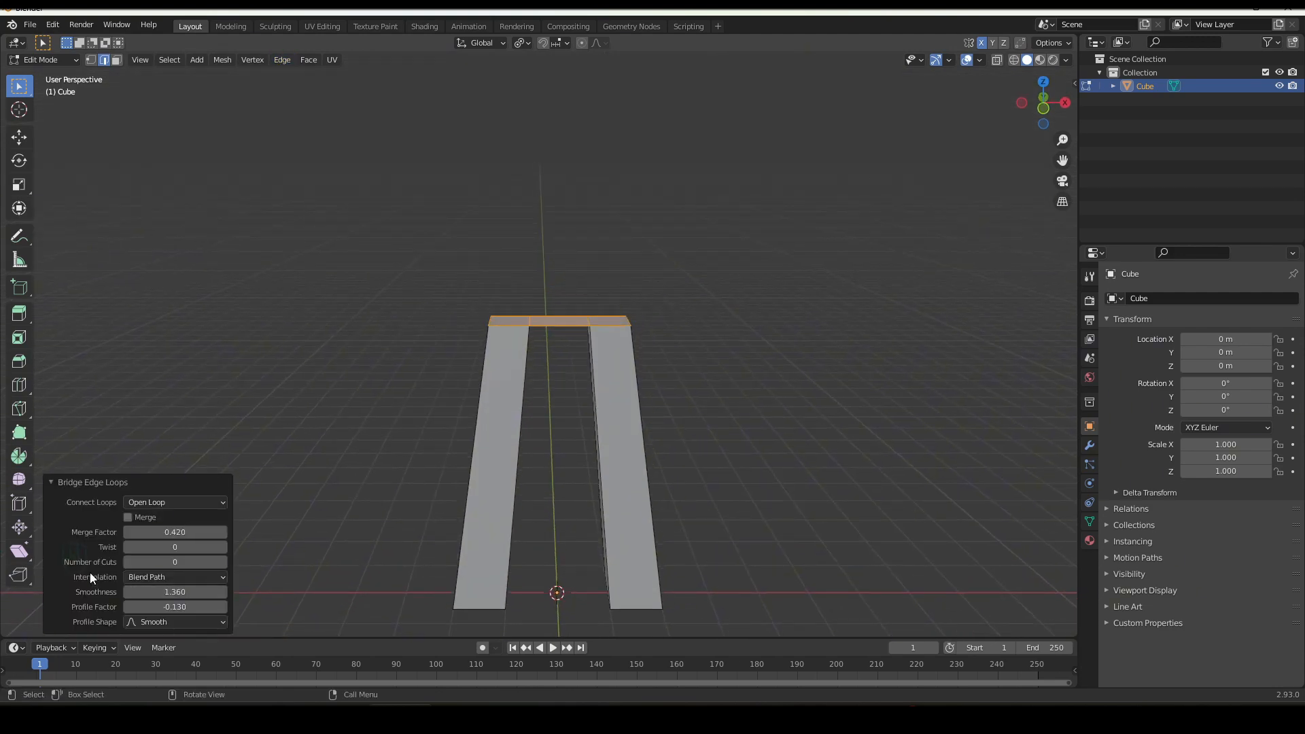
pyautogui.moveTo(174, 562); pyautogui.dragTo(143, 607)
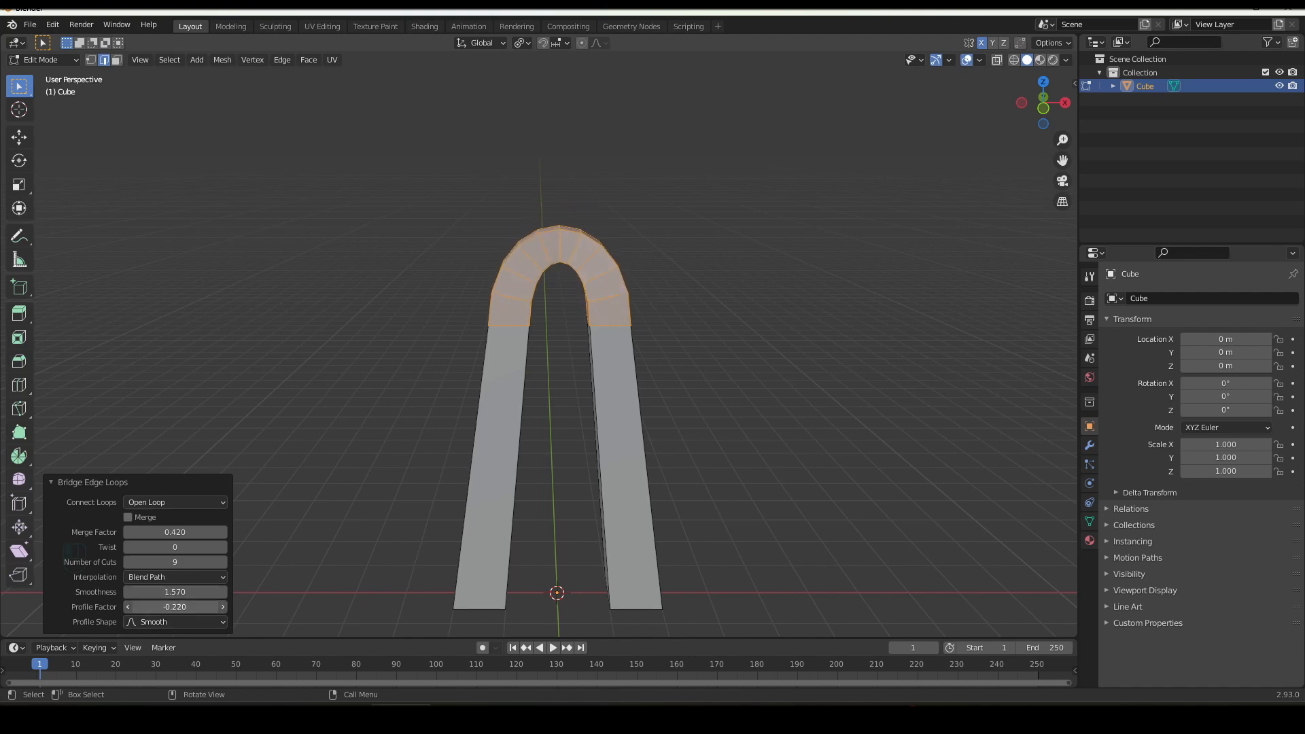
pyautogui.click(387, 442)
# Search the add-ons preferences for "cell" and check that Object: Cell Fracture is enabled, examining its details
pyautogui.moveTo(382, 431); pyautogui.dragTo(891, 437, button='middle')
pyautogui.scroll(-3, 707, 440)
pyautogui.click(30, 25)
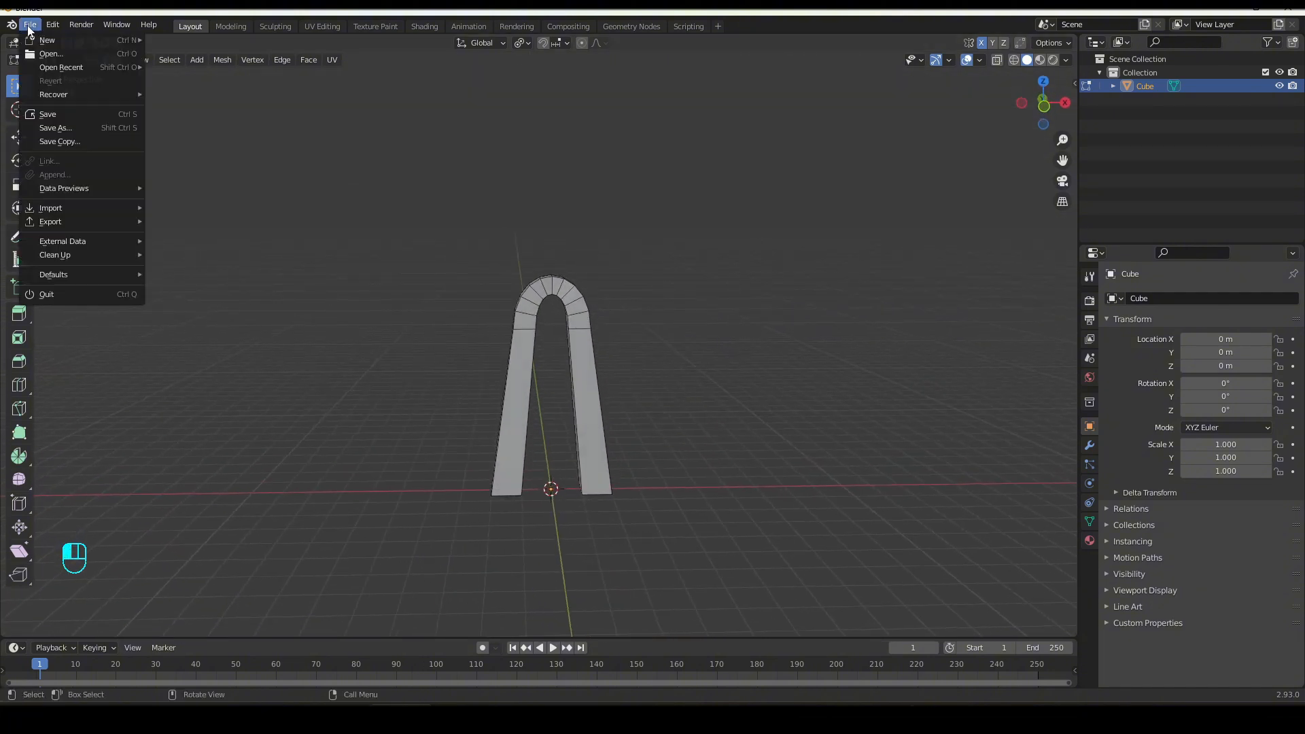
pyautogui.moveTo(53, 25)
pyautogui.click(85, 219)
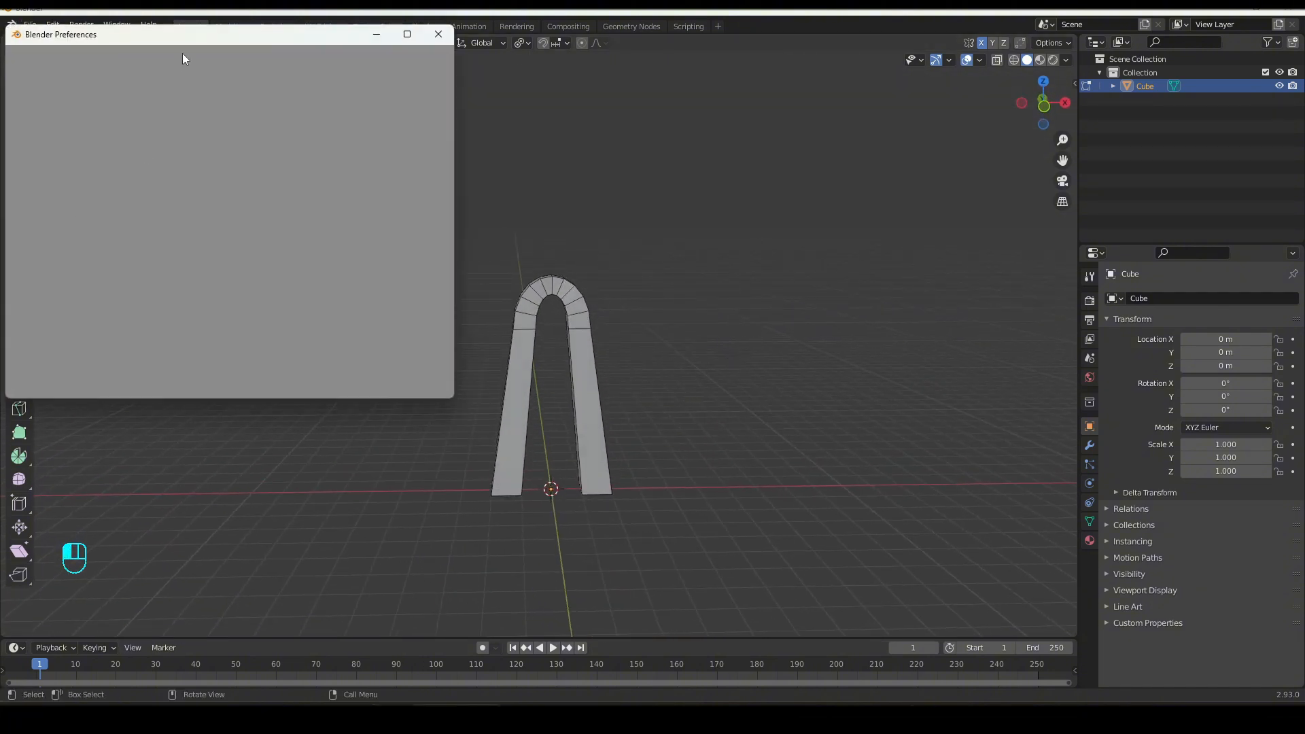
pyautogui.click(586, 149)
pyautogui.write('cell')
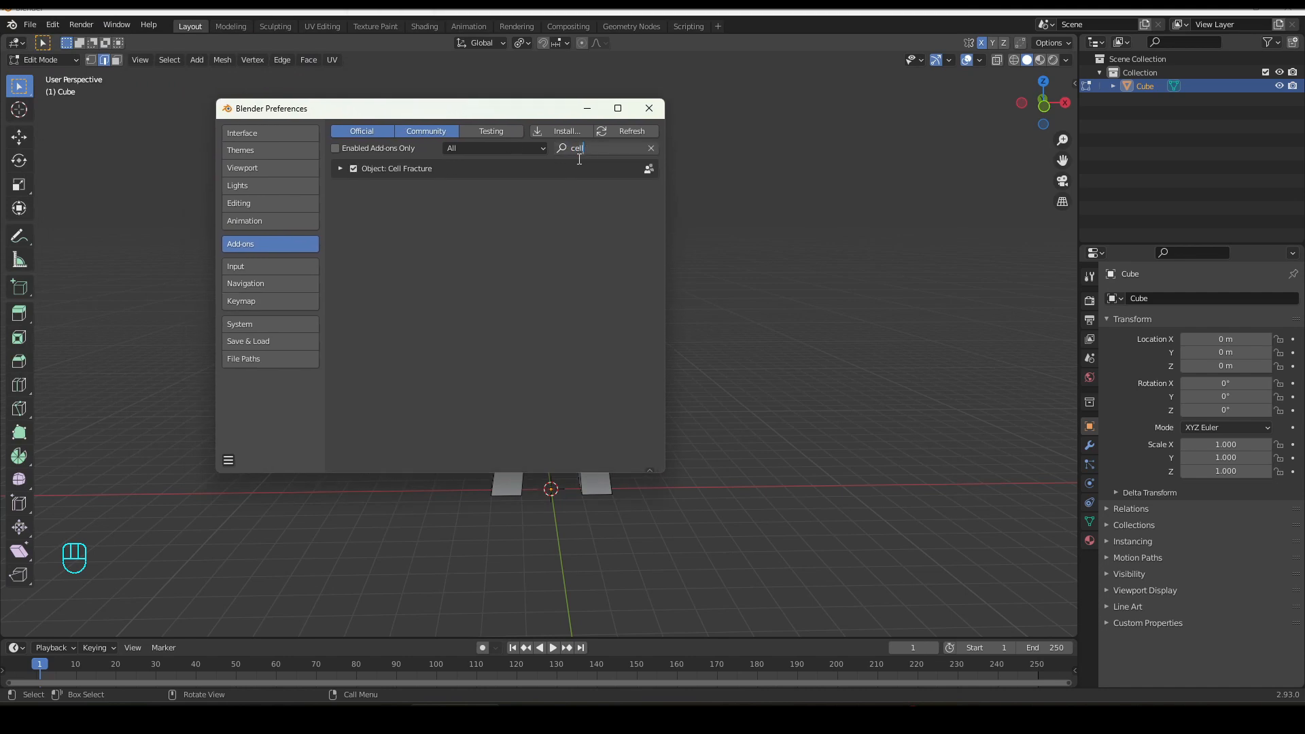
pyautogui.click(340, 169)
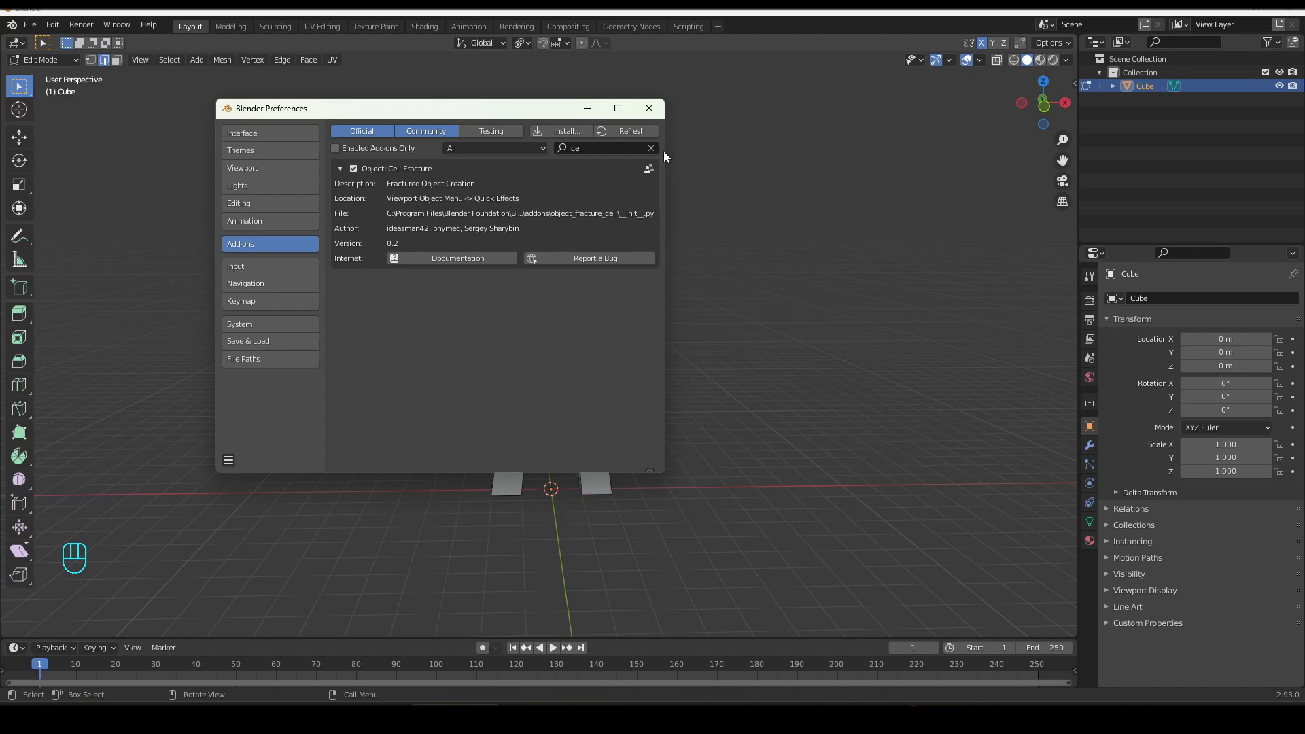
pyautogui.click(649, 109)
# In Object Mode, run Cell Fracture on the arch with Own Particles as point source and a source limit of 100
pyautogui.press('Tab')
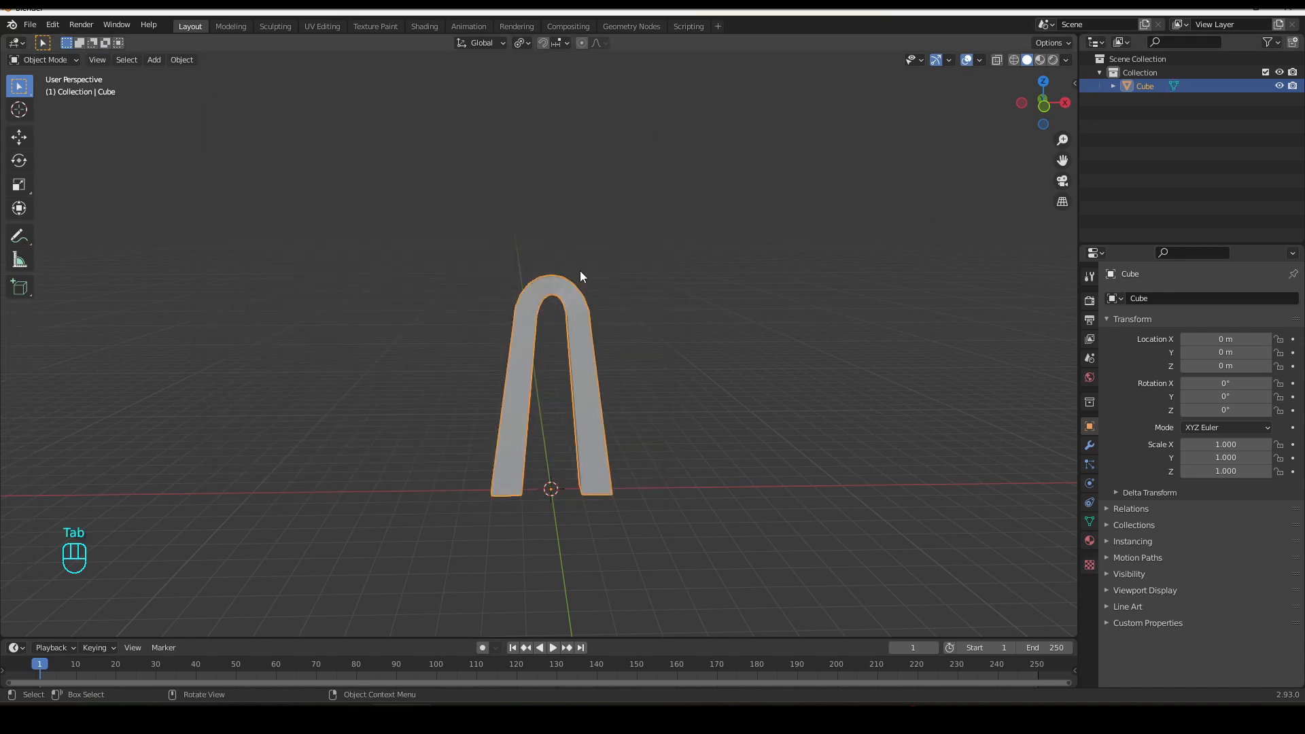
pyautogui.moveTo(580, 271); pyautogui.dragTo(511, 369, button='middle')
pyautogui.click(181, 60)
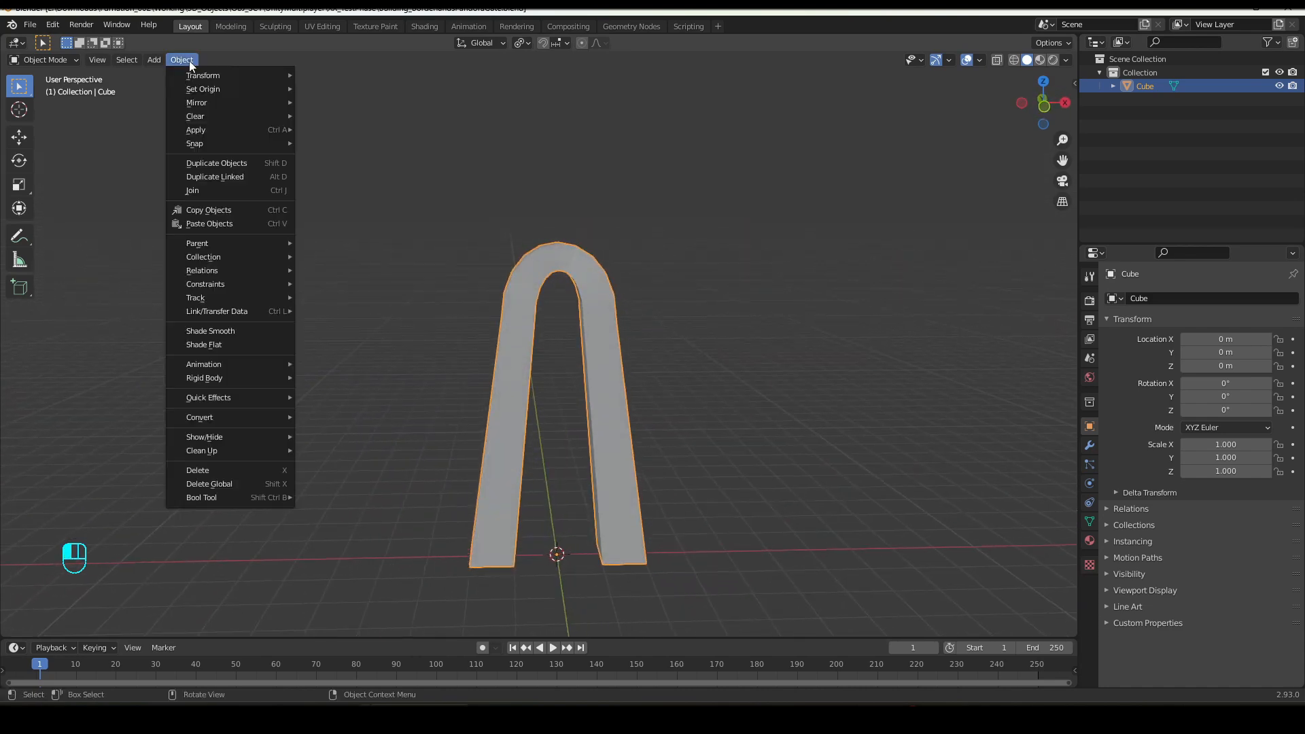
pyautogui.moveTo(272, 398)
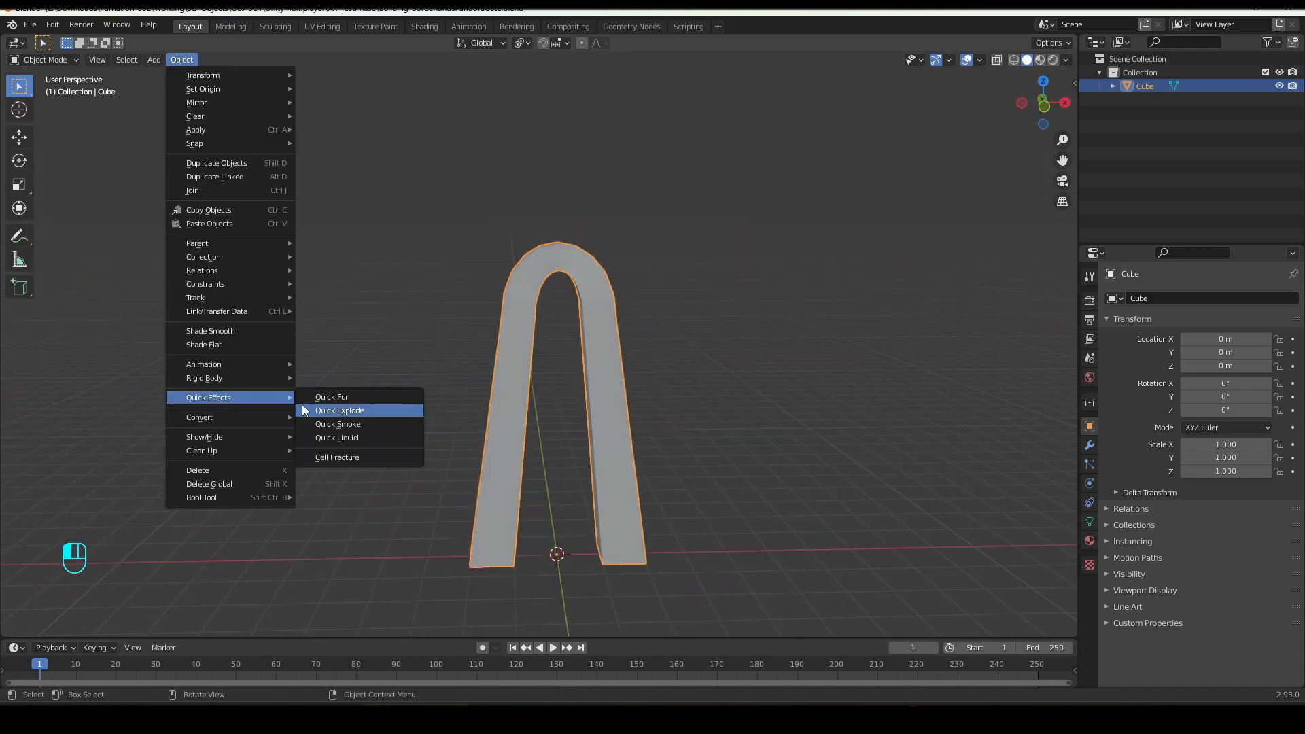
pyautogui.click(348, 458)
pyautogui.moveTo(388, 318); pyautogui.dragTo(248, 236)
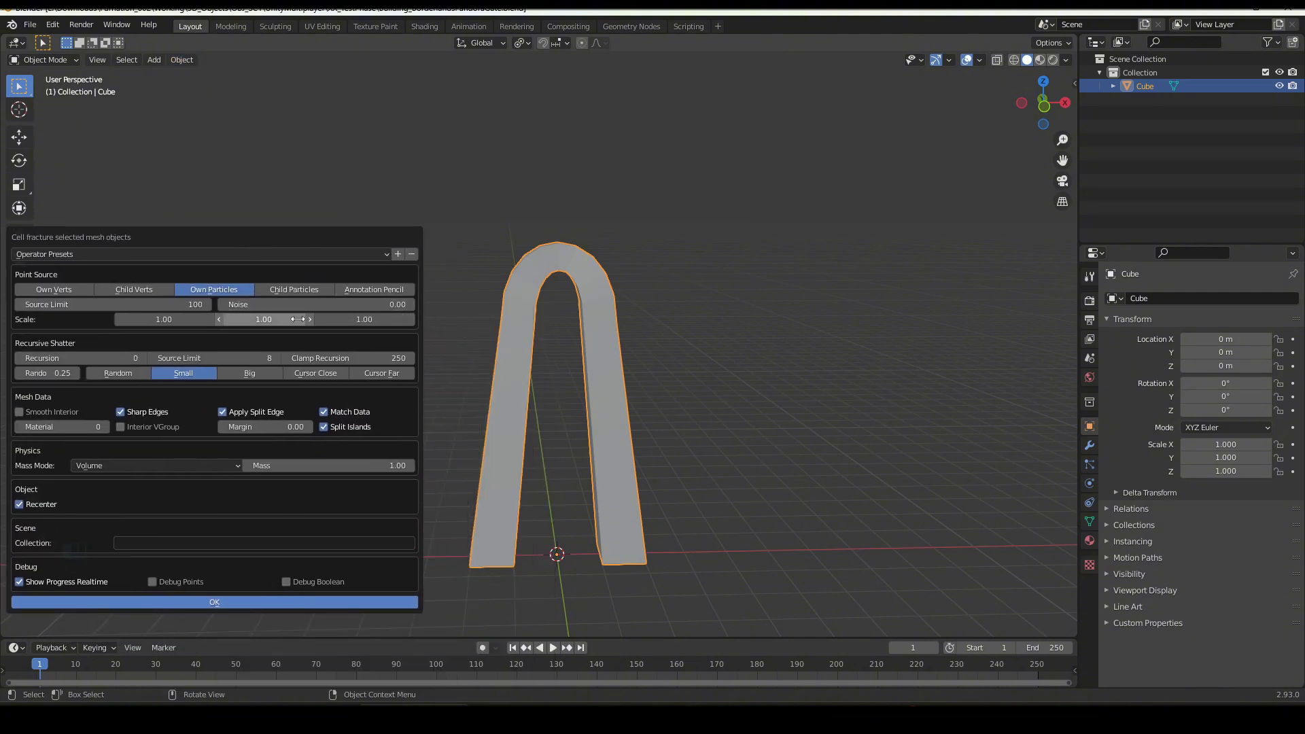
pyautogui.click(212, 602)
# Enlarge the object list and rename the original unfractured Cube object as GateOriginal
pyautogui.moveTo(1258, 246); pyautogui.dragTo(1257, 505)
pyautogui.scroll(-6, 1203, 347)
pyautogui.scroll(6, 1198, 335)
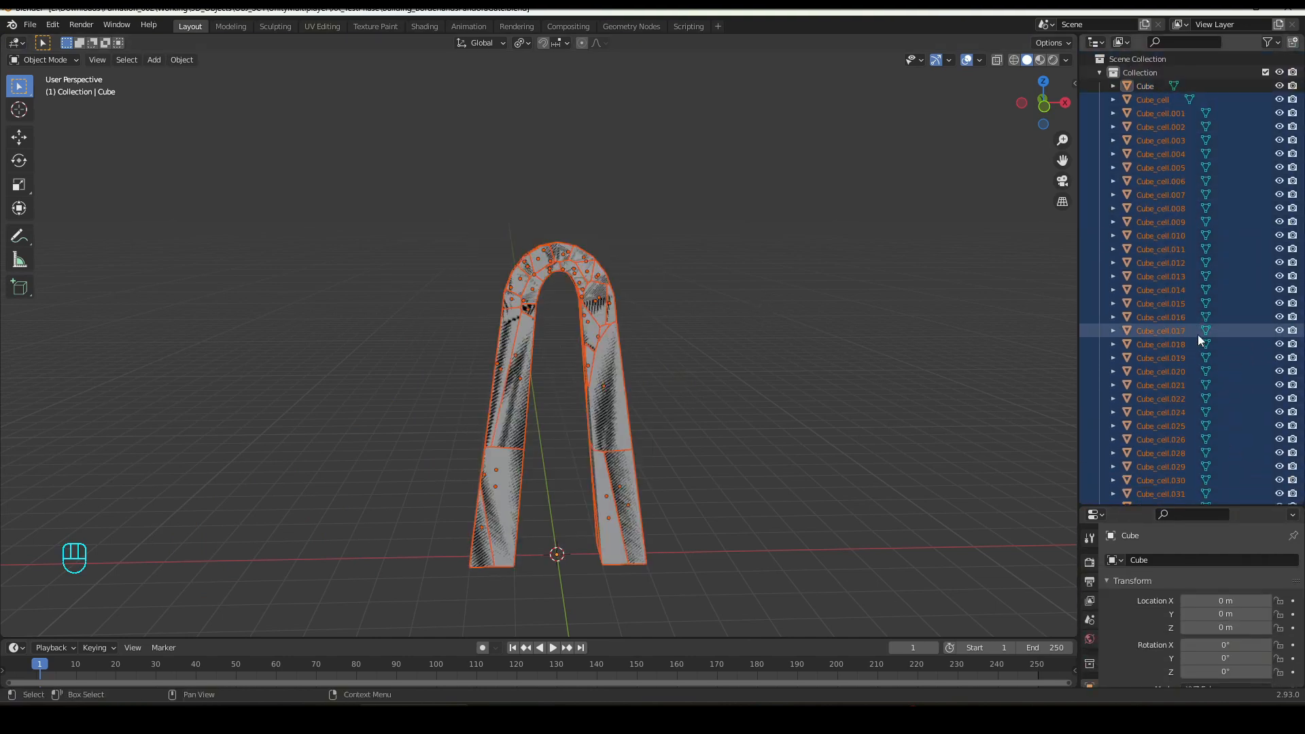
pyautogui.doubleClick(1148, 86)
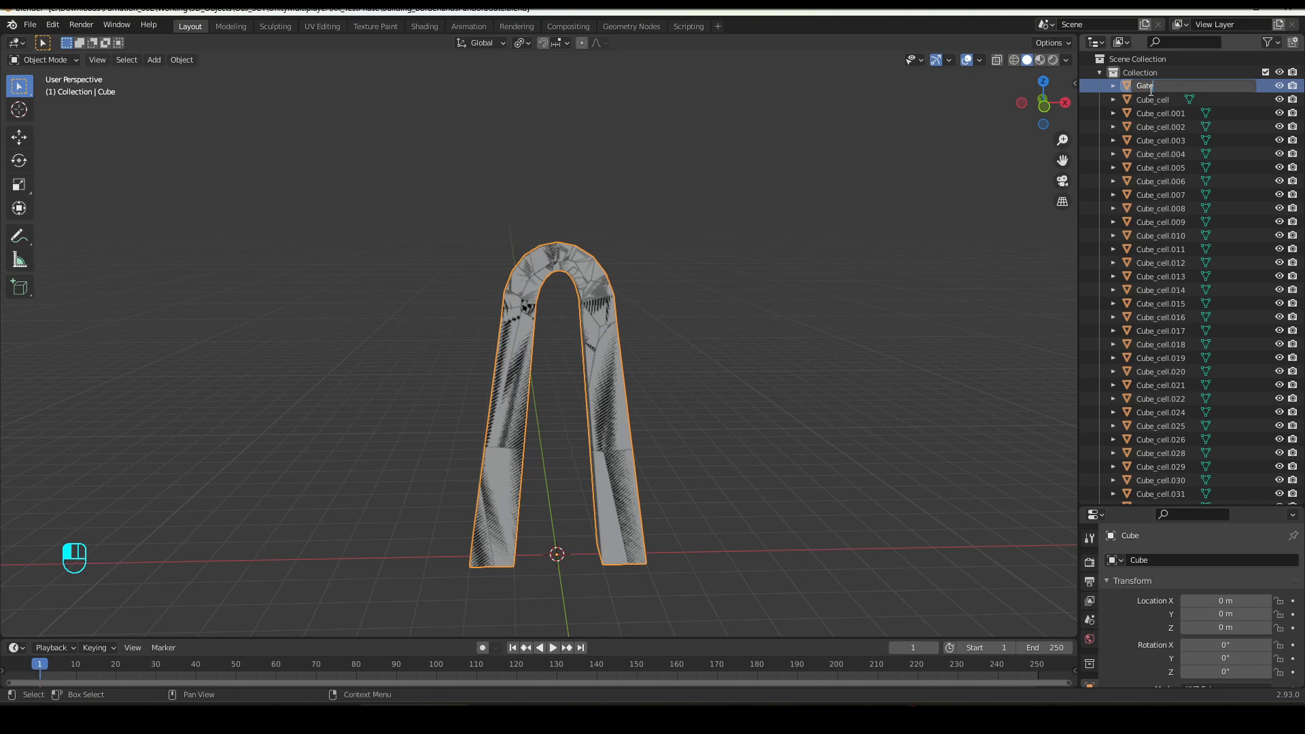
pyautogui.write('GateOriginal')
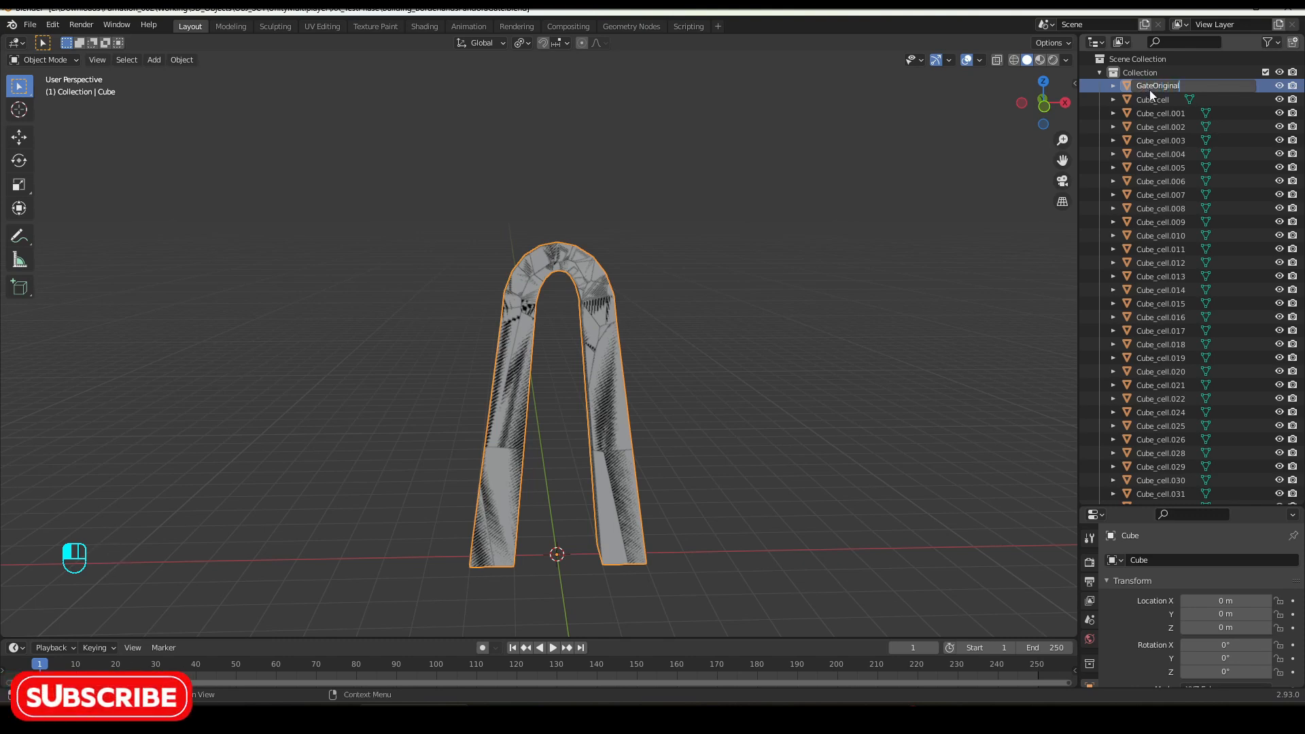
pyautogui.press('Return')
# Select all Cube_cell pieces without the original gate and move them to a new collection named GateDestroy
pyautogui.click(1159, 100)
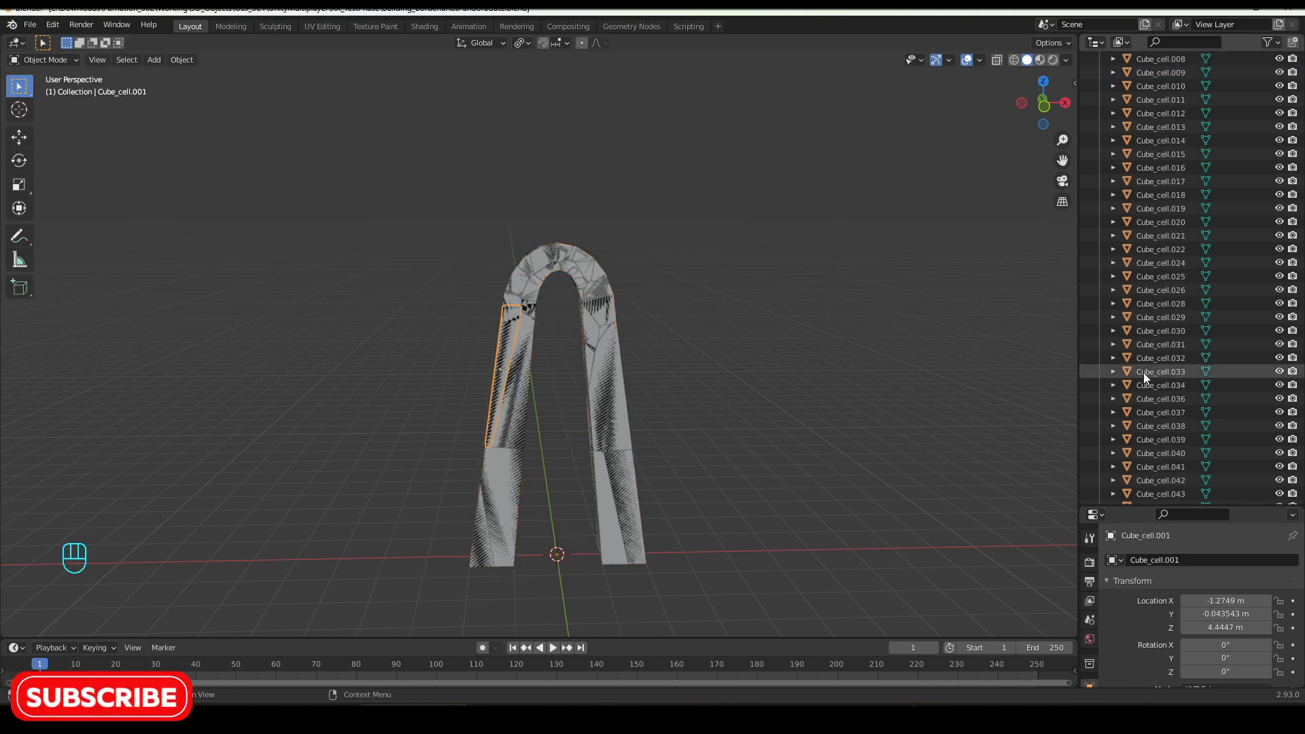
pyautogui.scroll(-6, 1143, 372)
pyautogui.keyDown('shift'); pyautogui.click(1160, 478); pyautogui.keyUp('shift')
pyautogui.scroll(6, 1177, 177)
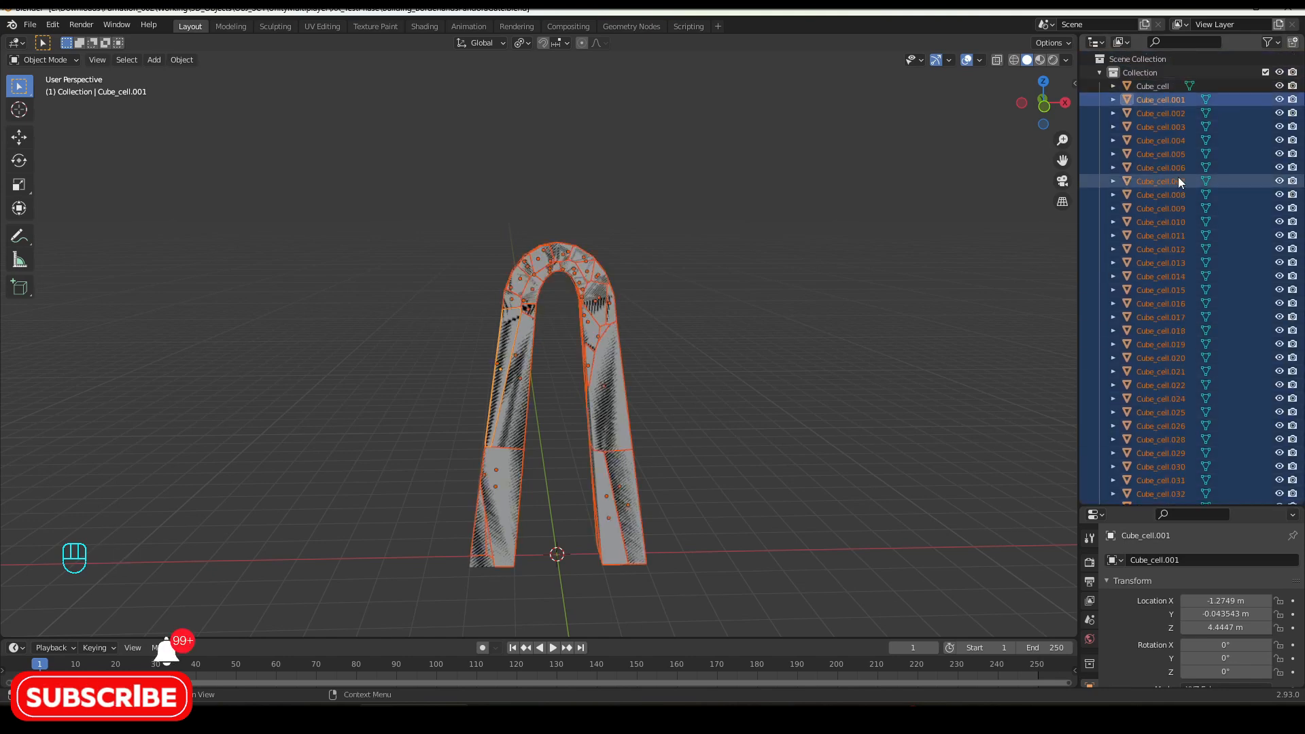
pyautogui.keyDown('ctrl'); pyautogui.click(1152, 86); pyautogui.keyUp('ctrl')
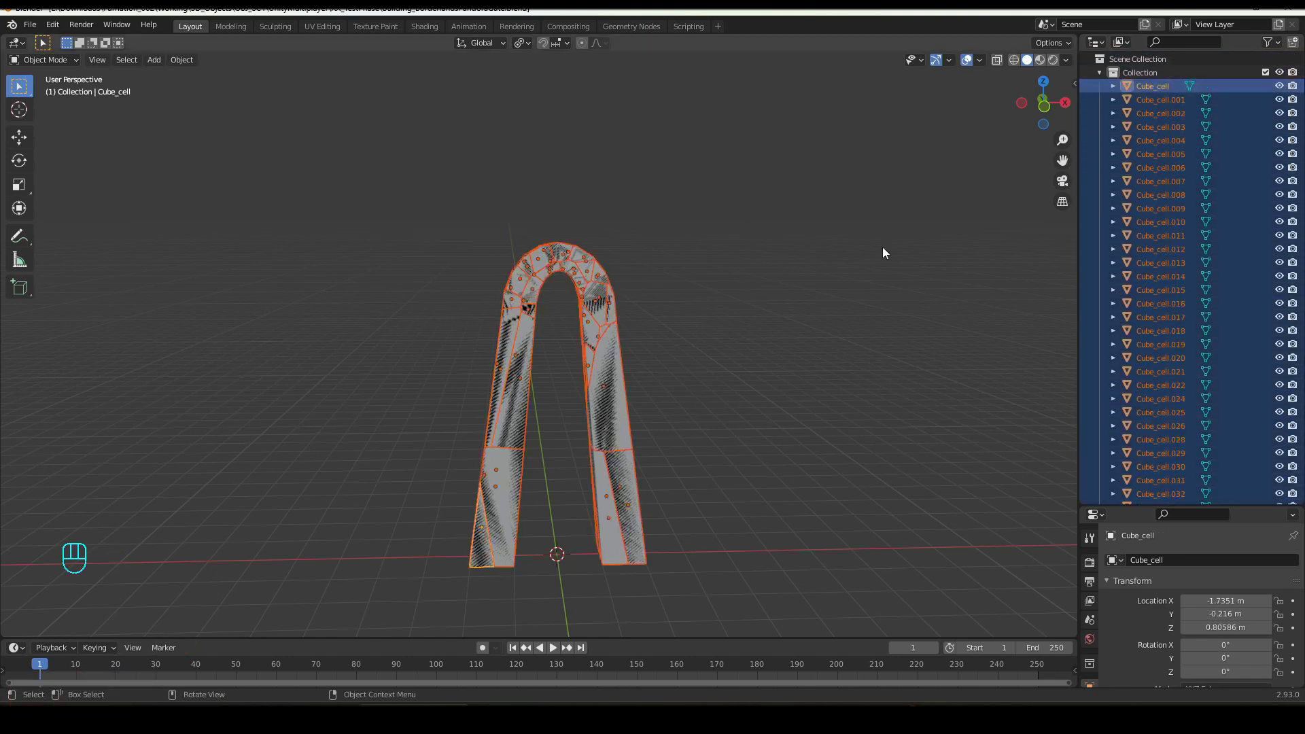
pyautogui.scroll(-5, 877, 292)
pyautogui.scroll(3, 862, 343)
pyautogui.scroll(-5, 1159, 296)
pyautogui.scroll(-2, 1159, 291)
pyautogui.scroll(3, 634, 350)
pyautogui.scroll(-2, 599, 374)
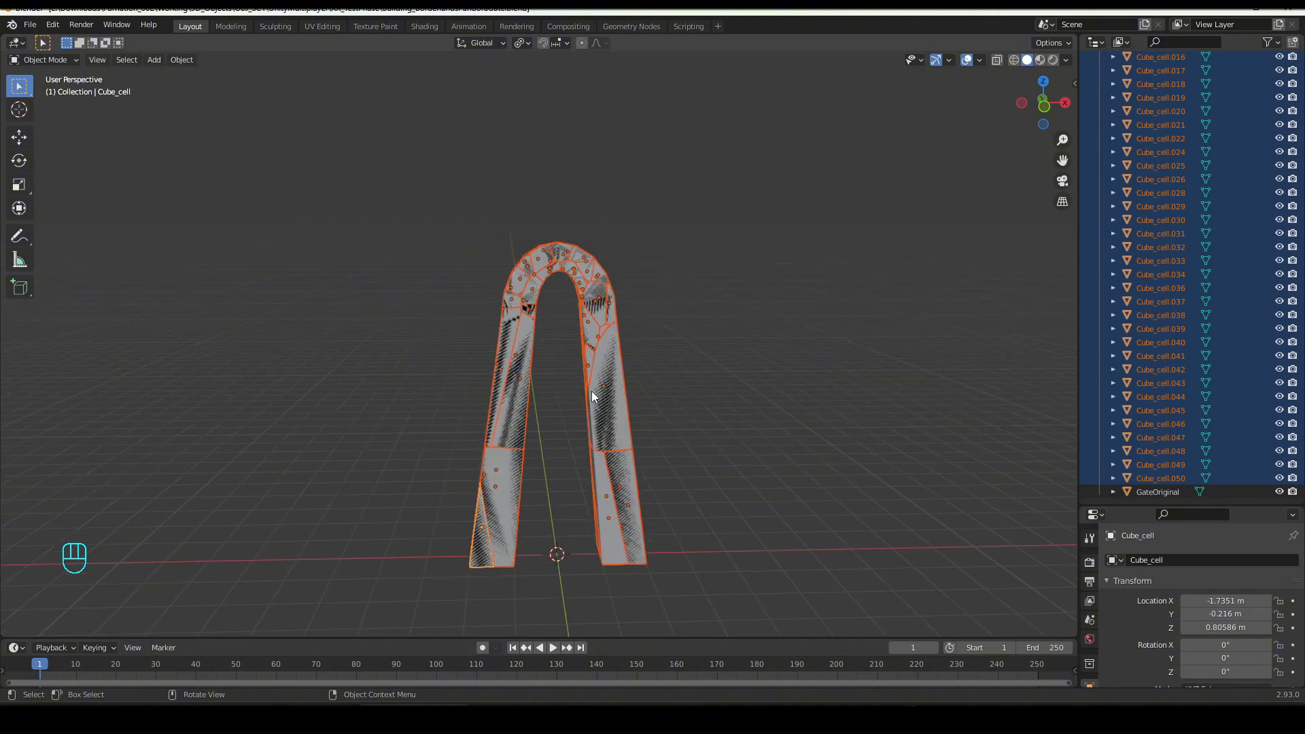
pyautogui.press('m')
pyautogui.click(550, 393)
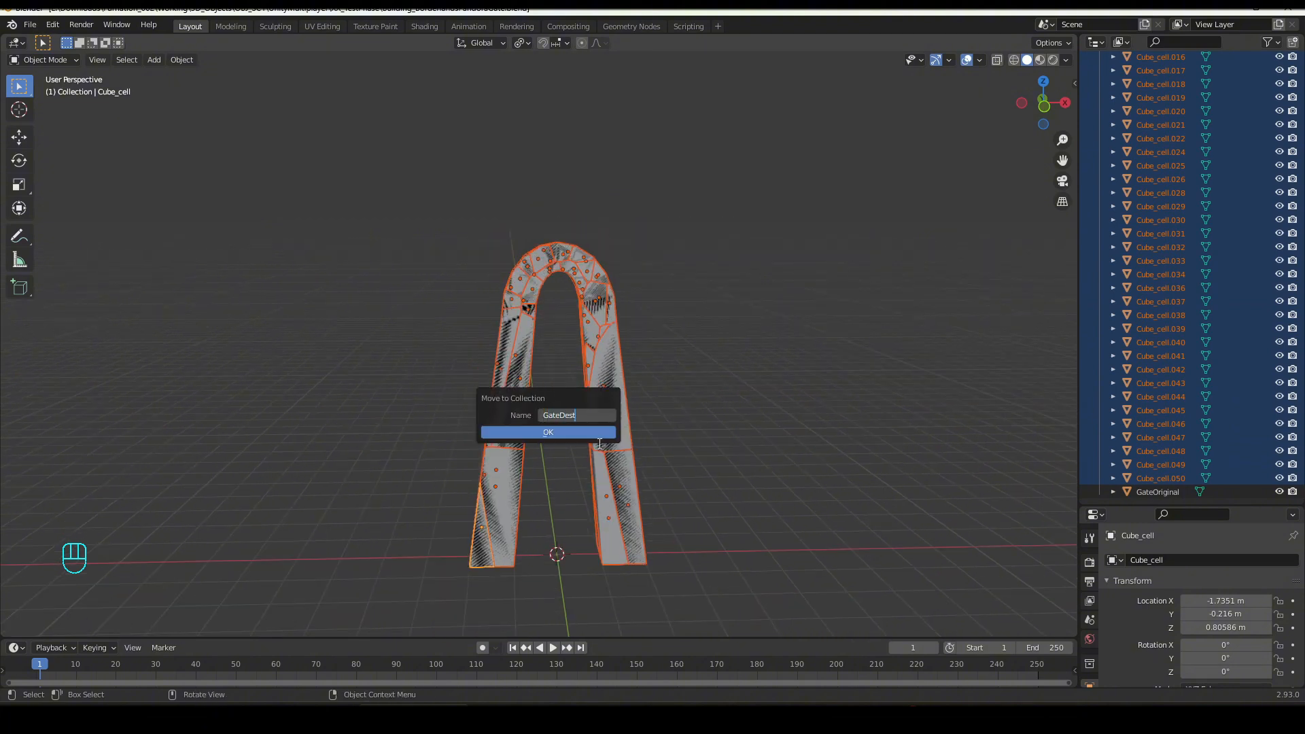
pyautogui.click(574, 434)
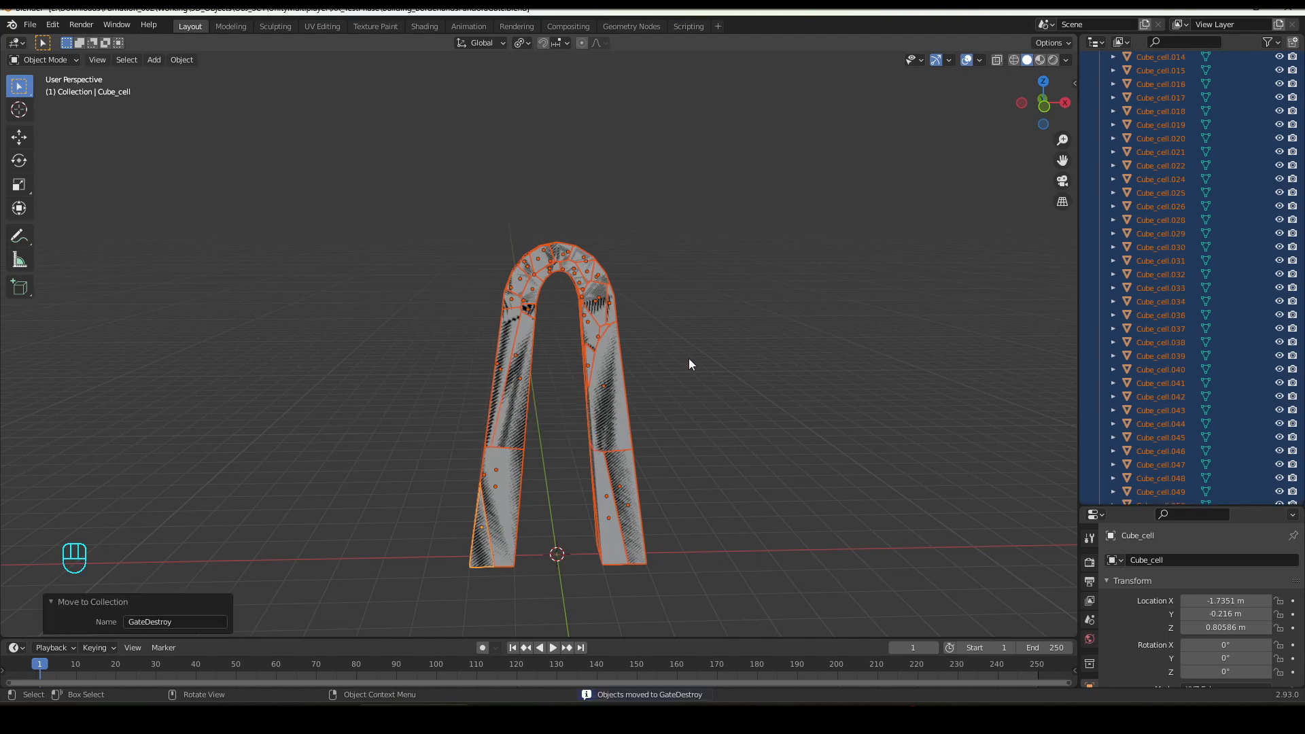
# Exclude the original gate's collection from the view layer, and switch the GateDestroy collection off and back on
pyautogui.scroll(8, 1149, 194)
pyautogui.click(1266, 72)
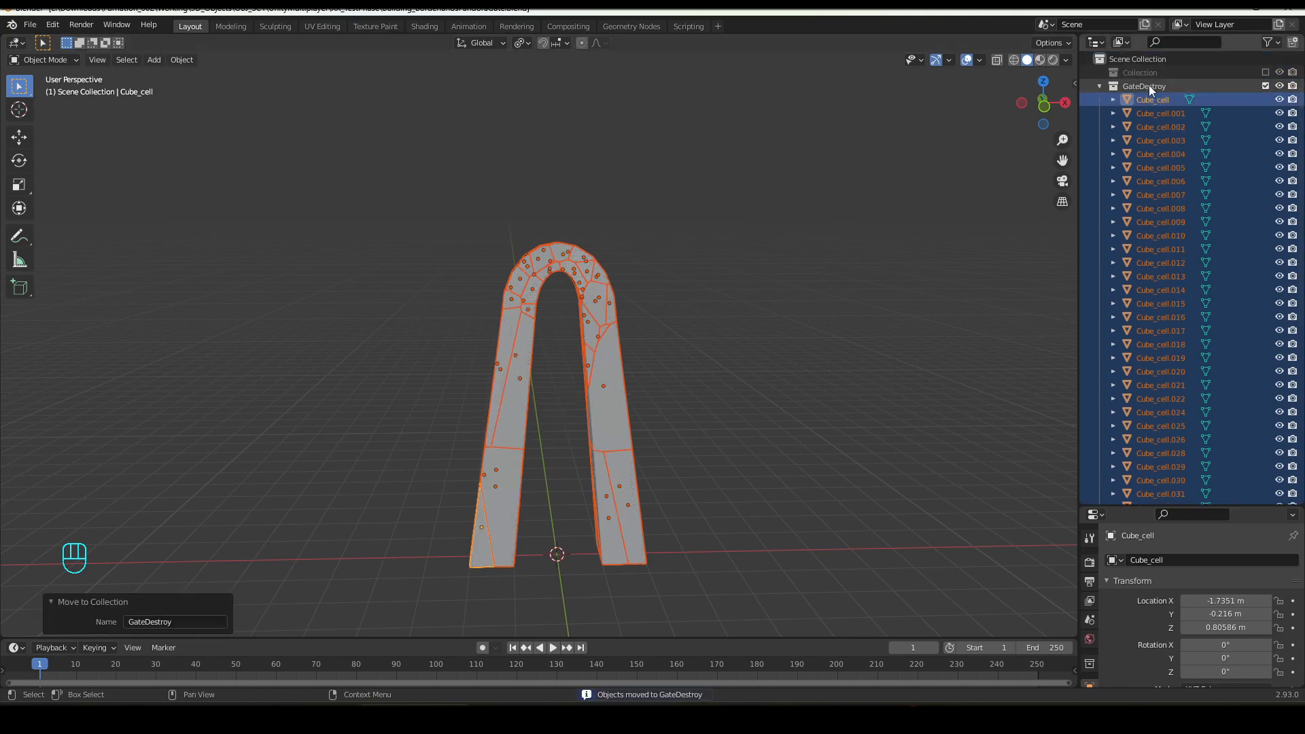
pyautogui.click(1266, 85)
pyautogui.click(1266, 85)
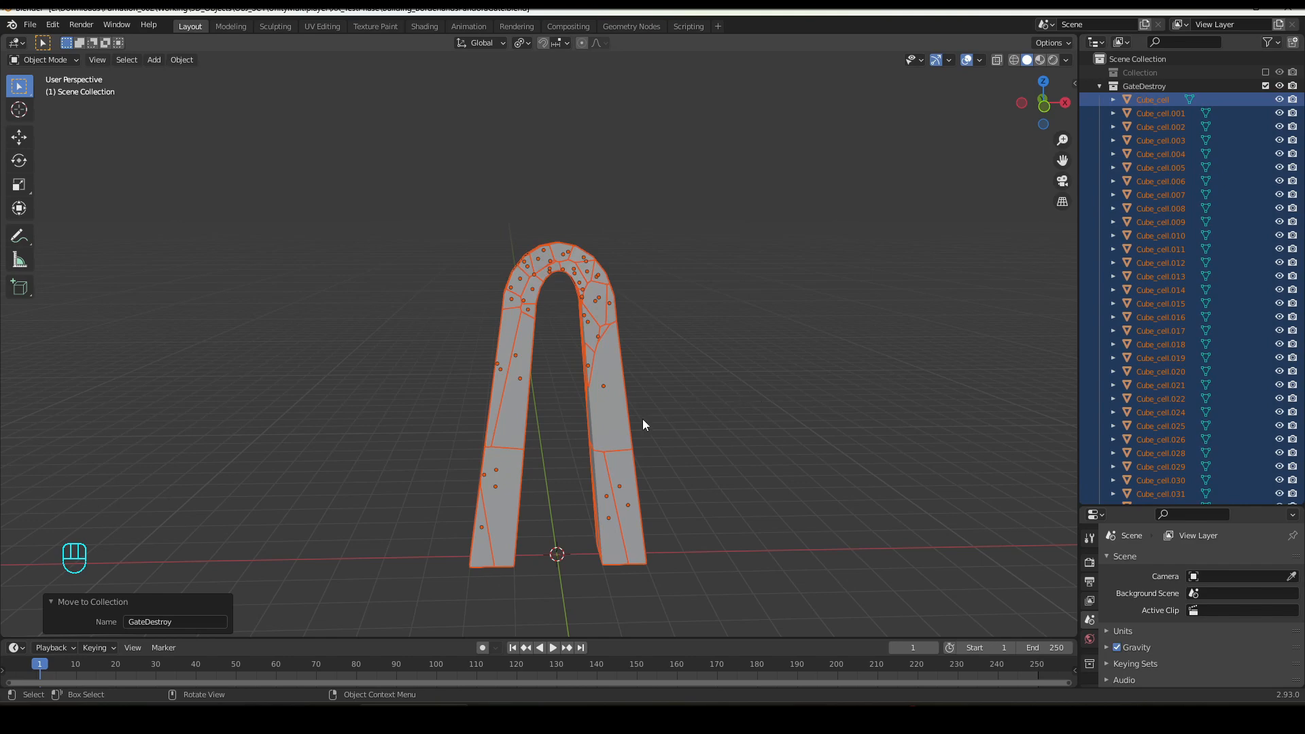
# Clear the scale of the selected fractured pieces and save the Blender file
pyautogui.keyDown('shift'); pyautogui.moveTo(678, 401); pyautogui.dragTo(683, 357, button='middle'); pyautogui.keyUp('shift')
pyautogui.scroll(3, 657, 358)
pyautogui.scroll(-2, 657, 357)
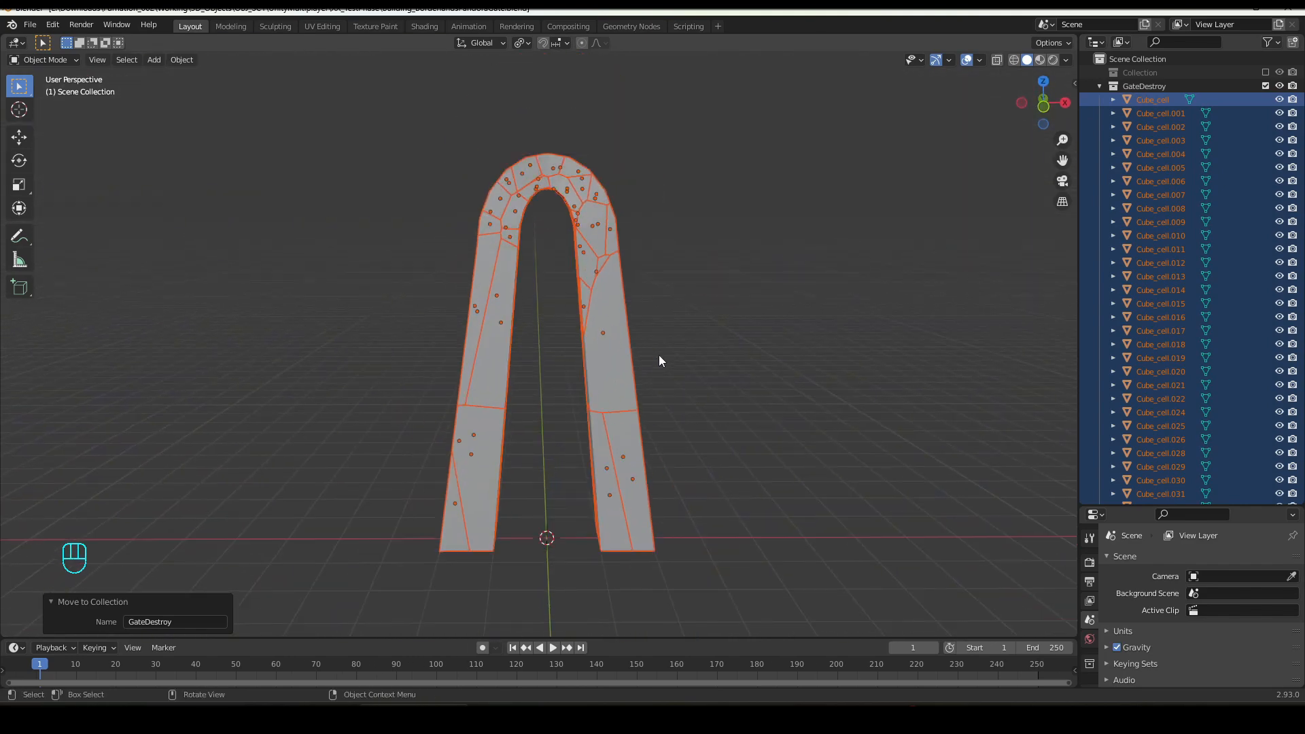
pyautogui.hotkey('alt', 's')
pyautogui.scroll(2, 632, 381)
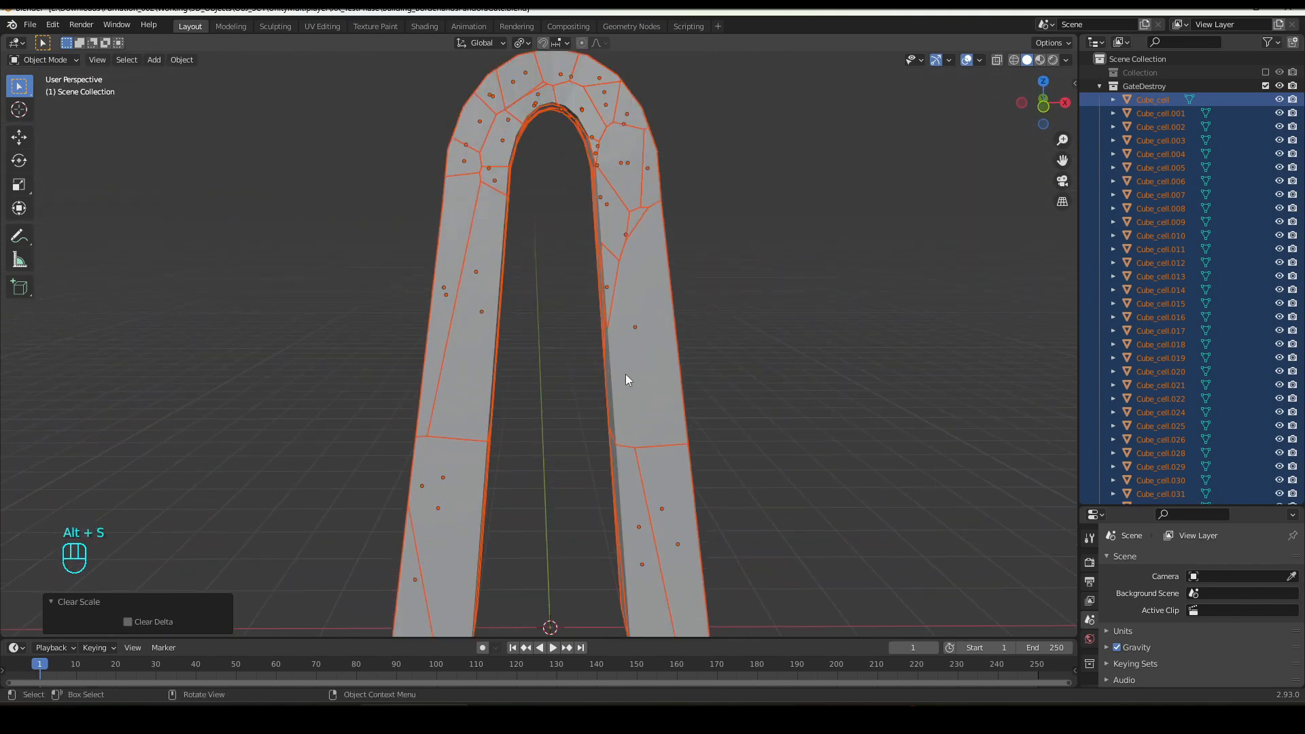
pyautogui.hotkey('ctrl', 's')
pyautogui.moveTo(445, 362); pyautogui.dragTo(929, 346, button='middle')
pyautogui.scroll(-4, 722, 346)
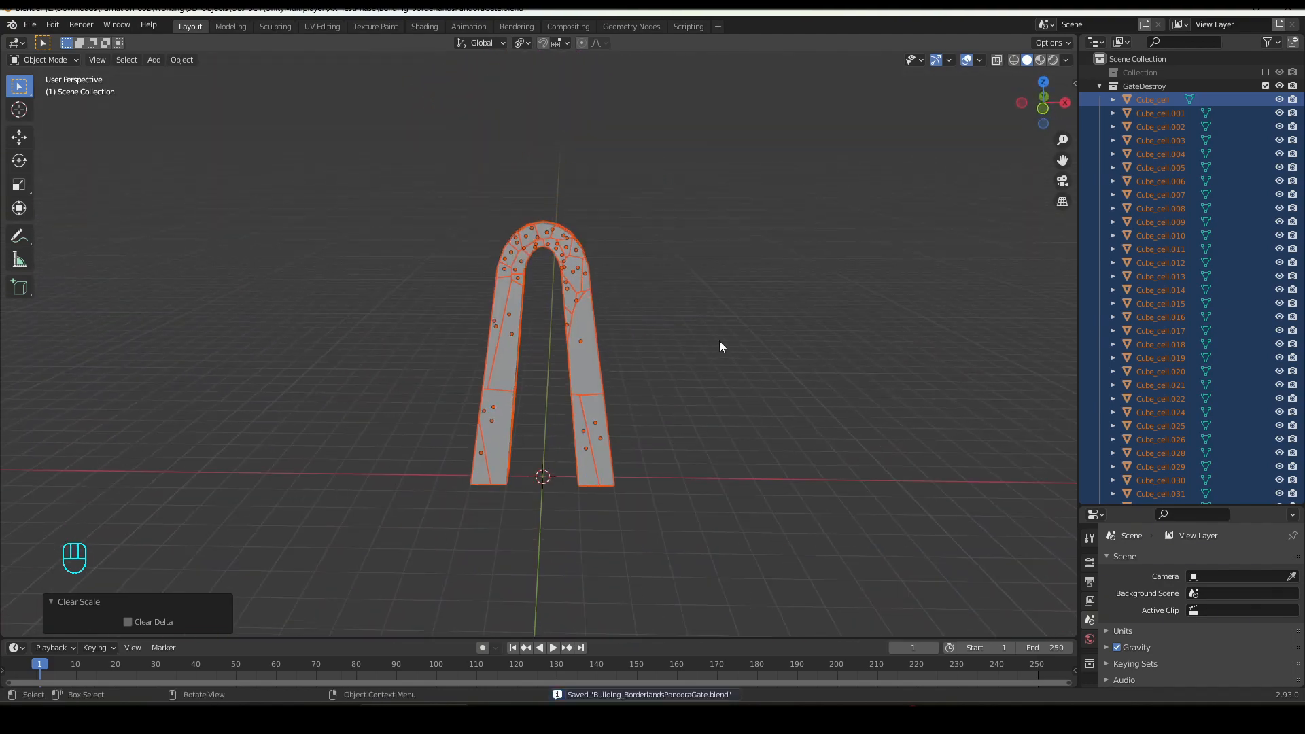
# Add a ground plane at the gate's base and scale it up about 5.6 times
pyautogui.click(155, 60)
pyautogui.moveTo(225, 74)
pyautogui.click(311, 83)
pyautogui.press('s')
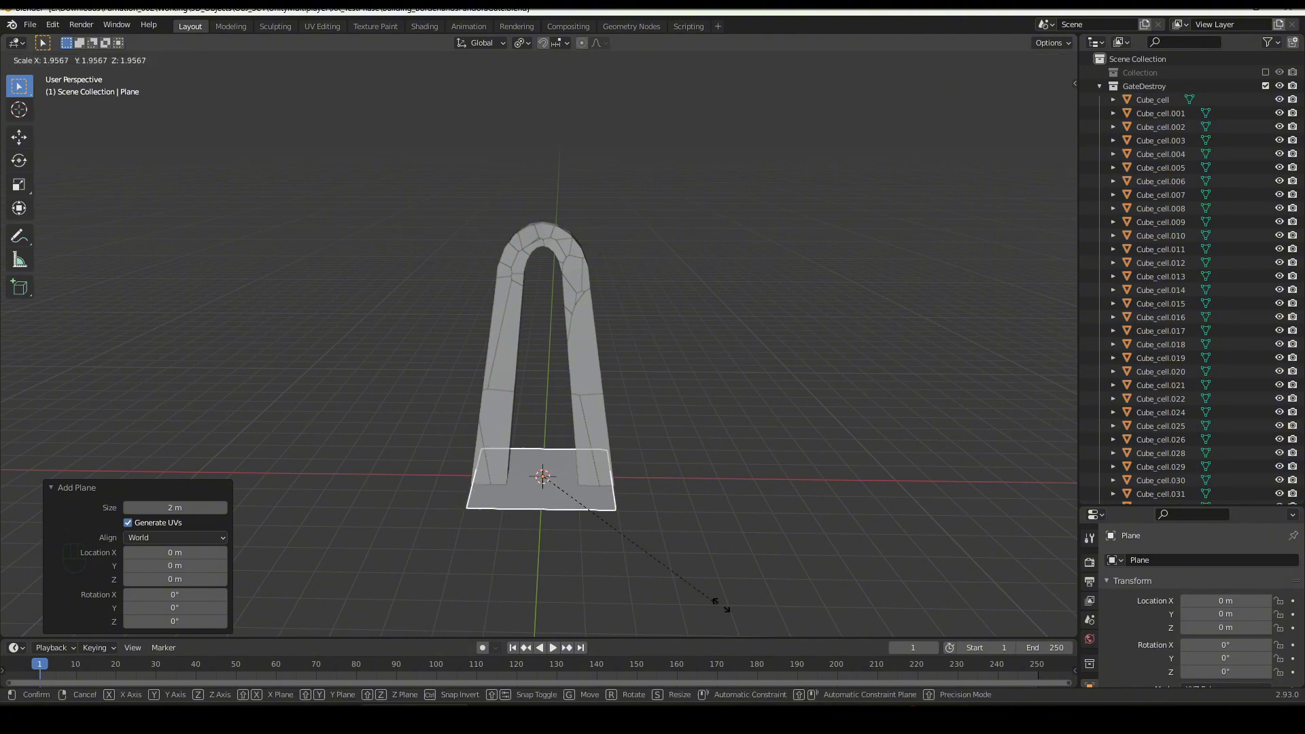
pyautogui.click(51, 90)
# Lower the plane about 0.16 m along global Z and enlarge it about 2.05 times
pyautogui.moveTo(238, 246); pyautogui.dragTo(311, 225, button='middle')
pyautogui.press('g')
pyautogui.press('z')
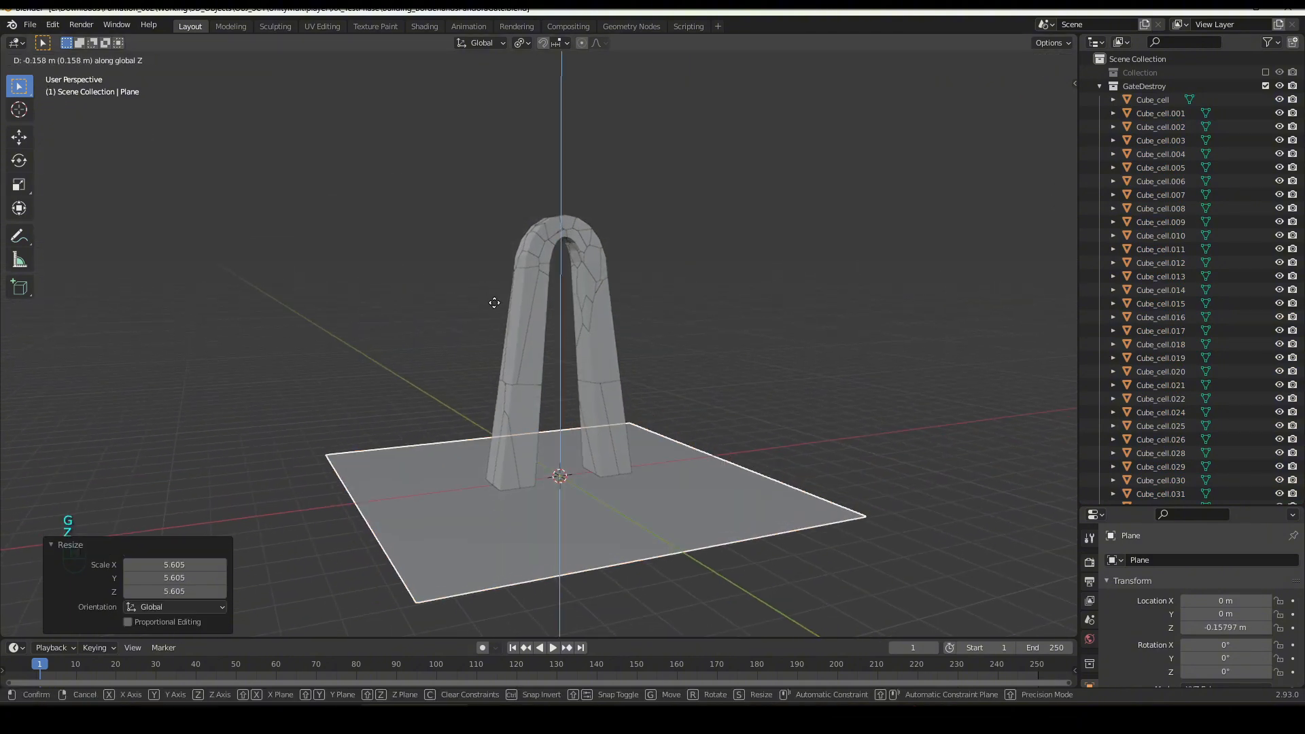
pyautogui.click(494, 303)
pyautogui.press('s')
pyautogui.click(699, 447)
pyautogui.moveTo(698, 447); pyautogui.dragTo(589, 450, button='middle')
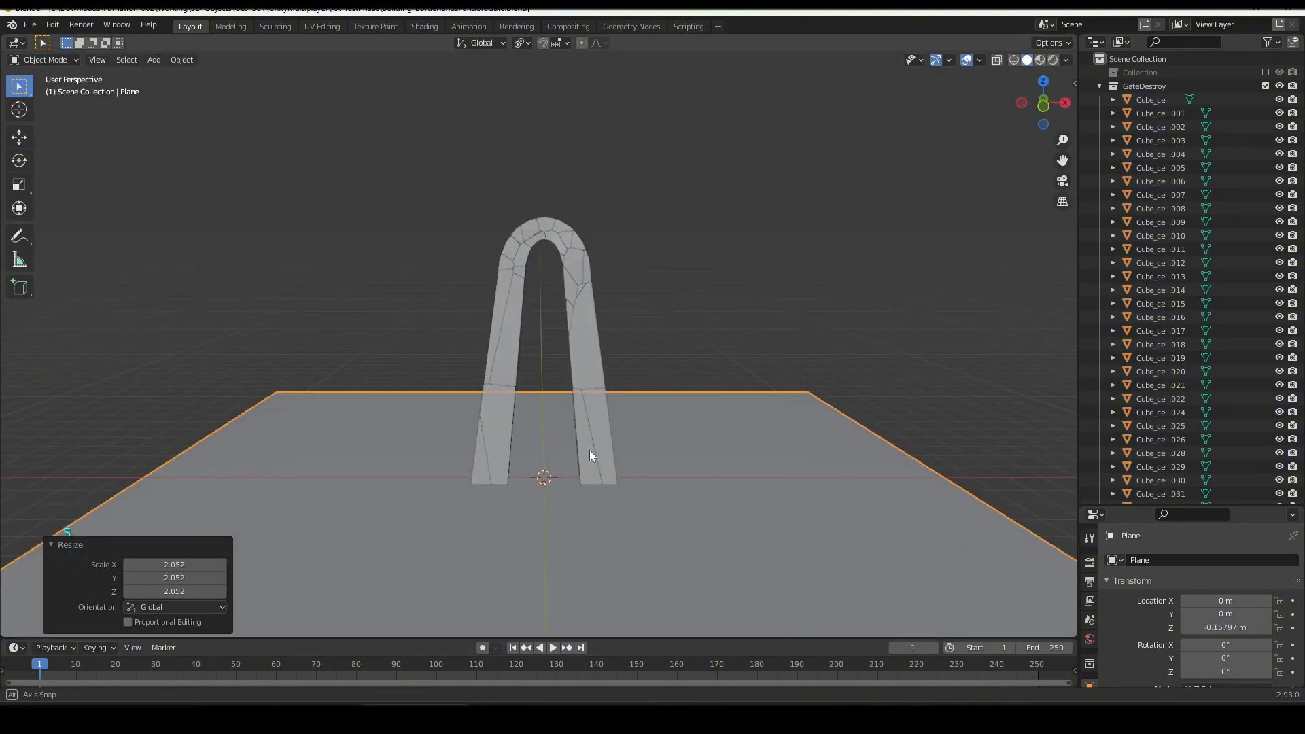
# Make the ground plane a passive rigid body
pyautogui.click(182, 60)
pyautogui.moveTo(205, 383)
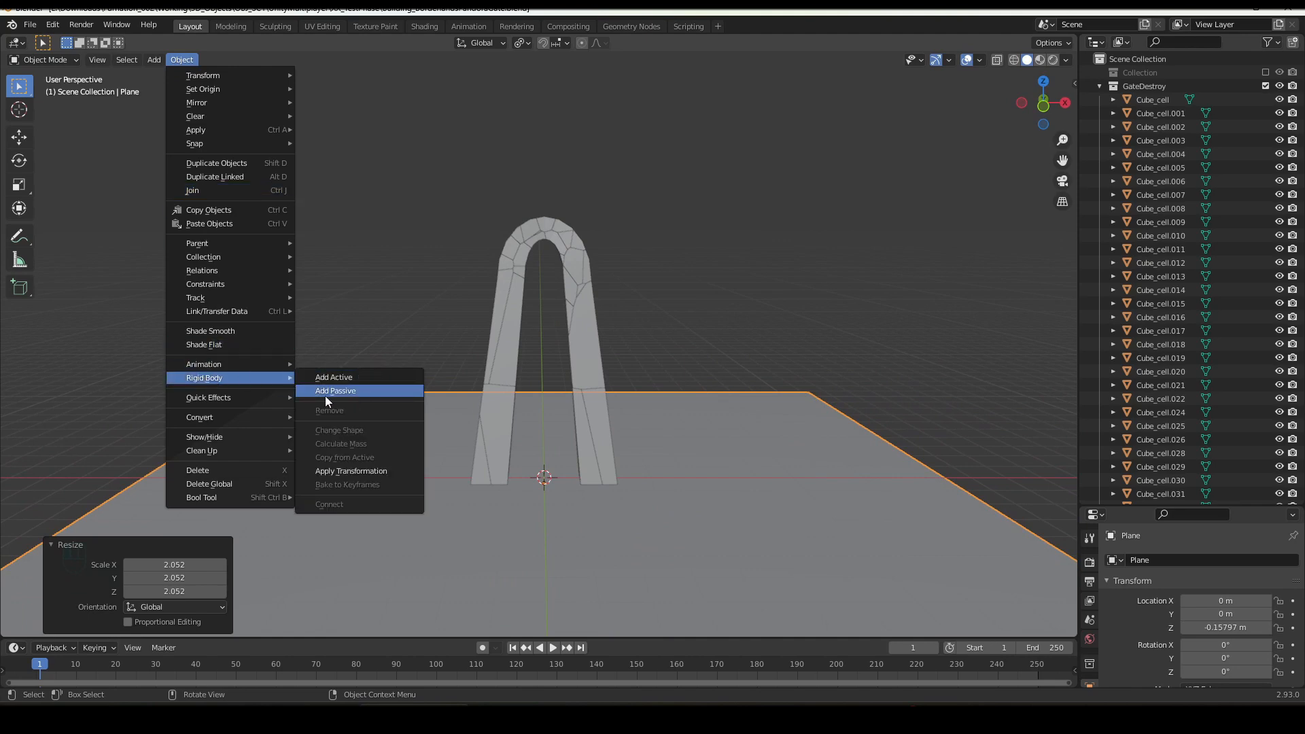
pyautogui.click(365, 391)
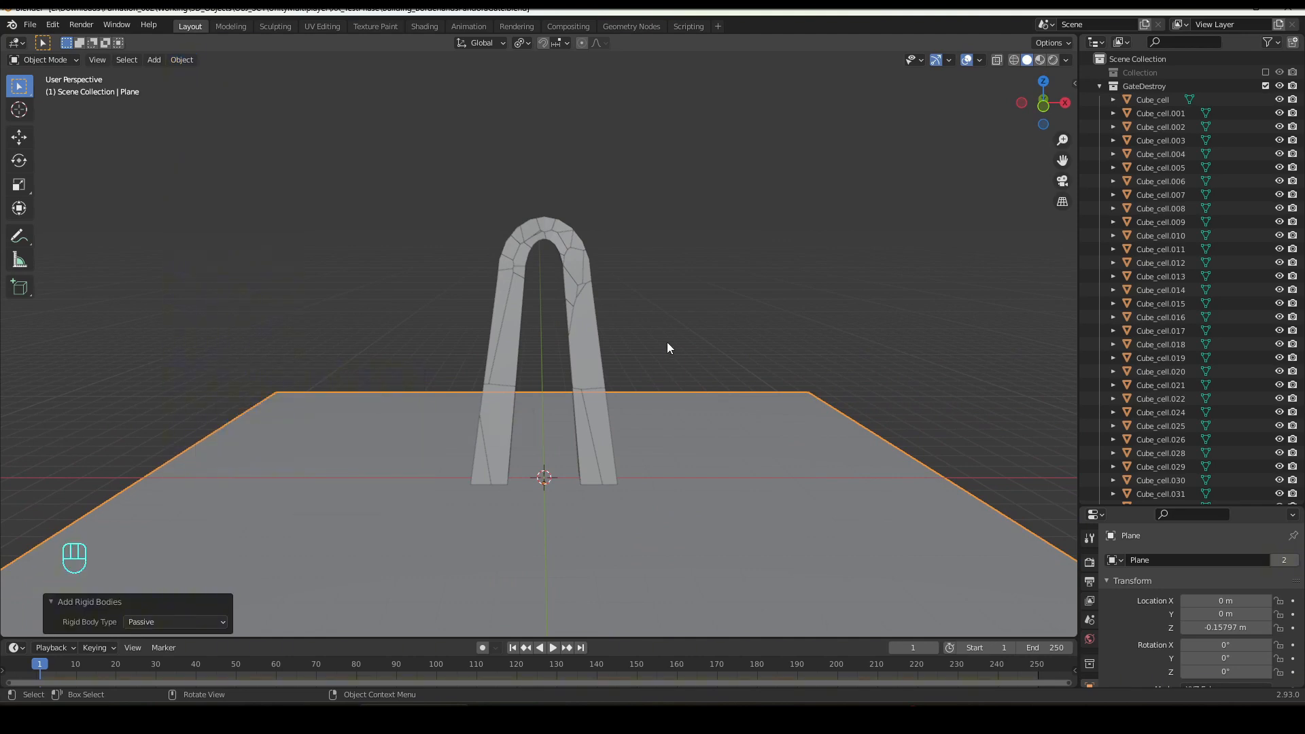
# Invert the selection to the gate's fractured pieces and make them active rigid bodies
pyautogui.hotkey('ctrl', 'i')
pyautogui.click(182, 60)
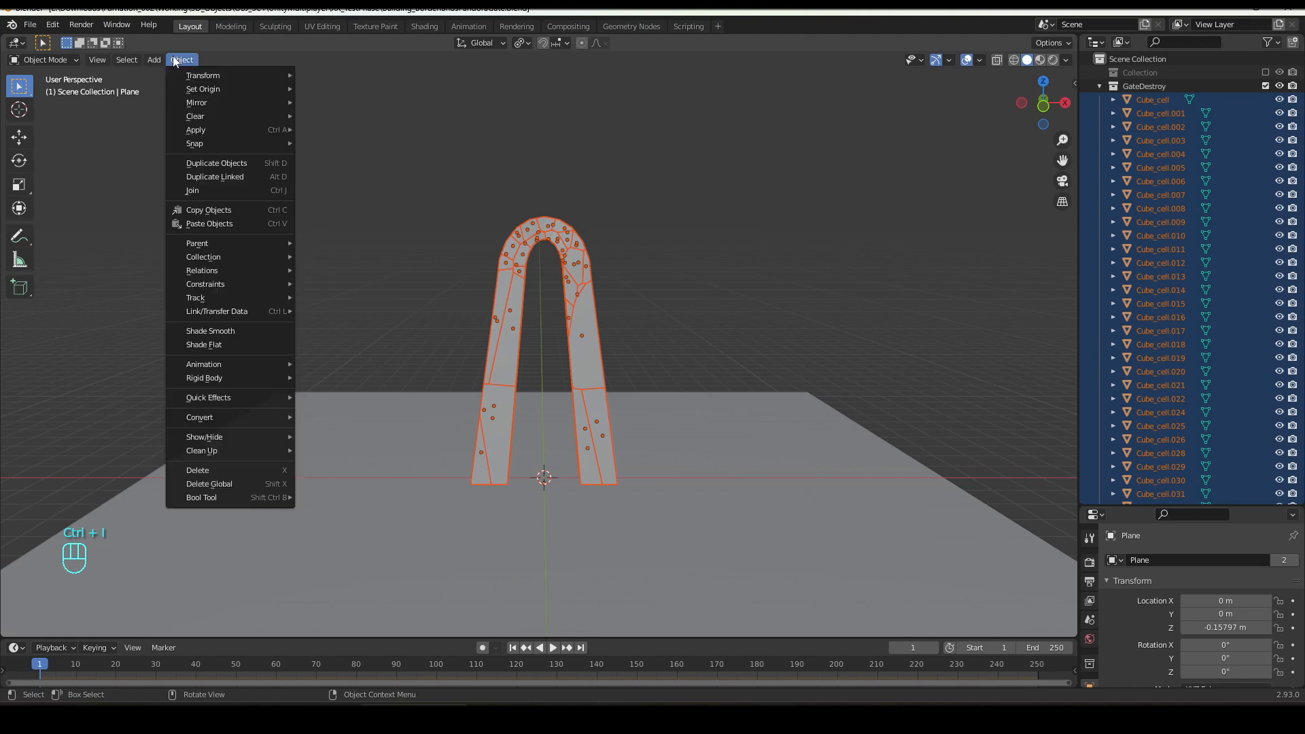
pyautogui.moveTo(240, 380)
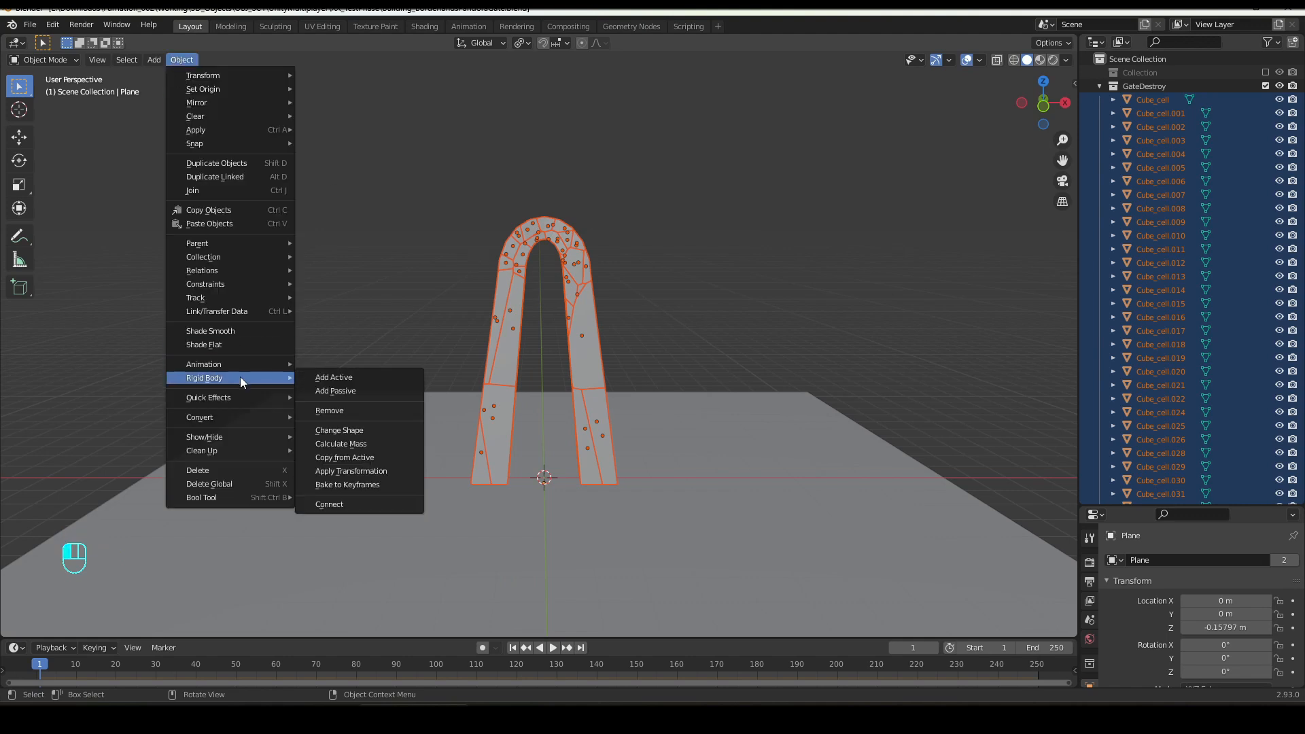
pyautogui.click(333, 377)
# Play the rigid body simulation and scrub through the timeline to examine how the gate collapses
pyautogui.press('space')
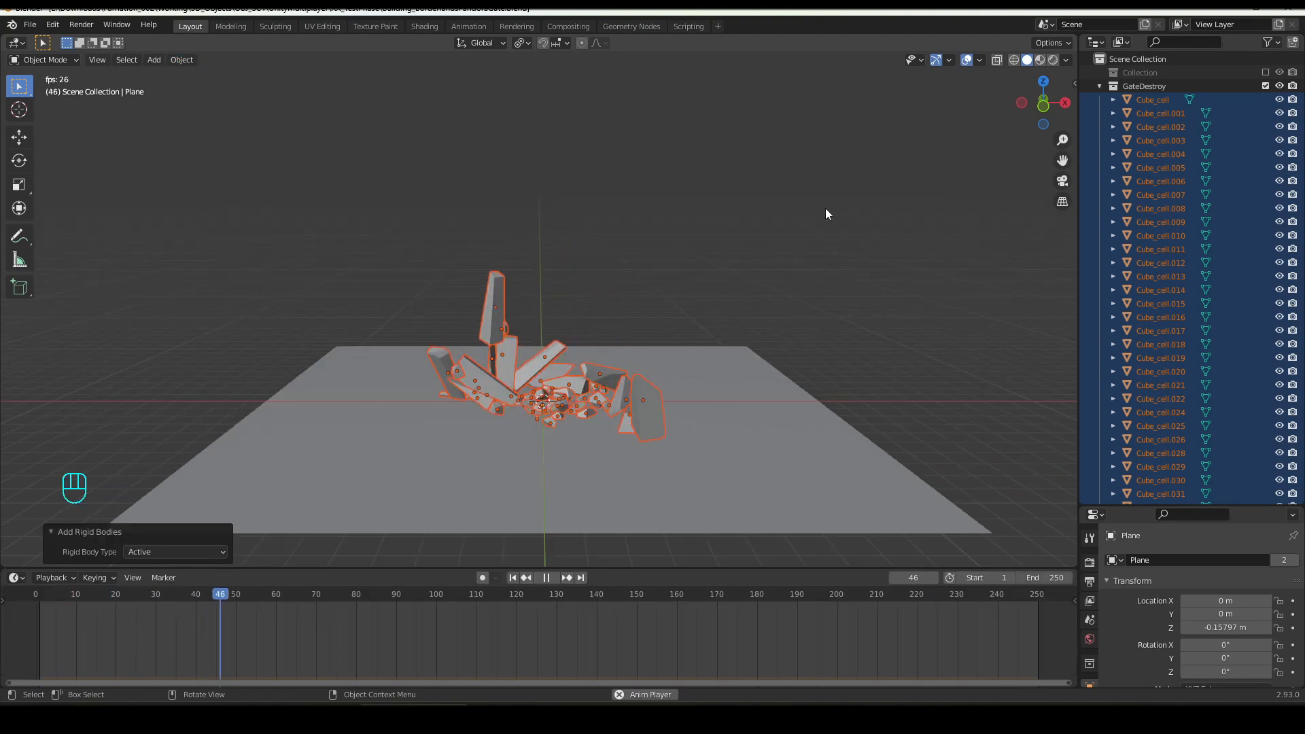
pyautogui.click(827, 214)
pyautogui.moveTo(487, 265); pyautogui.dragTo(1021, 263, button='middle')
pyautogui.moveTo(386, 680); pyautogui.dragTo(67, 707)
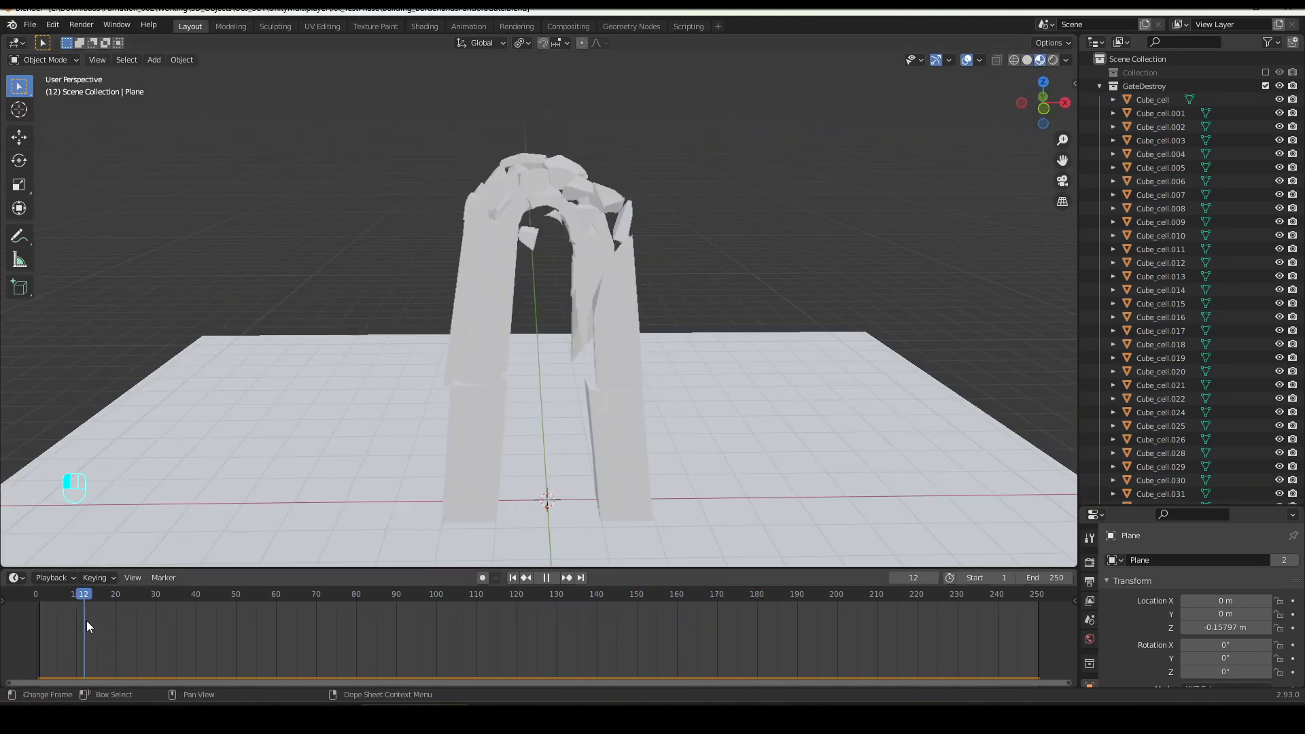
pyautogui.moveTo(87, 621); pyautogui.dragTo(773, 702)
pyautogui.moveTo(524, 703); pyautogui.dragTo(92, 702)
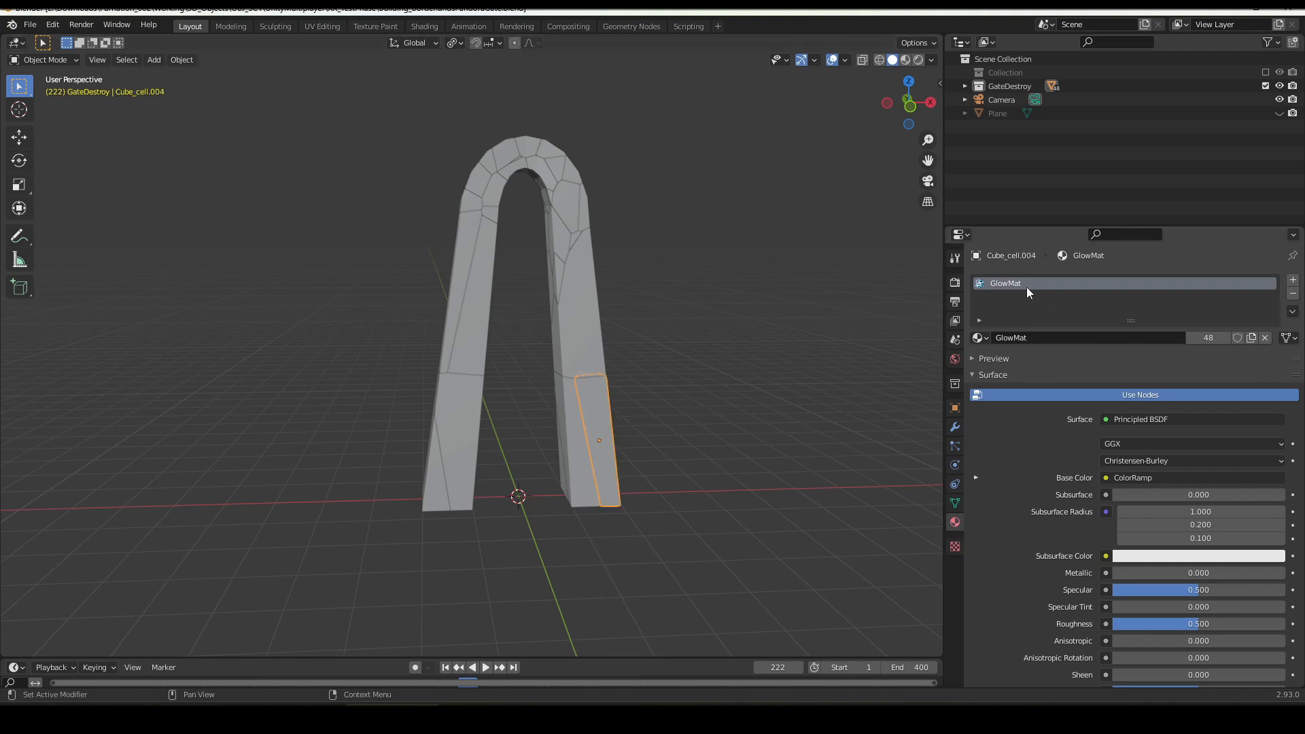
# Select all gate pieces and UV-map them with Project from View in the front orthographic view
pyautogui.click(567, 304)
pyautogui.press('a')
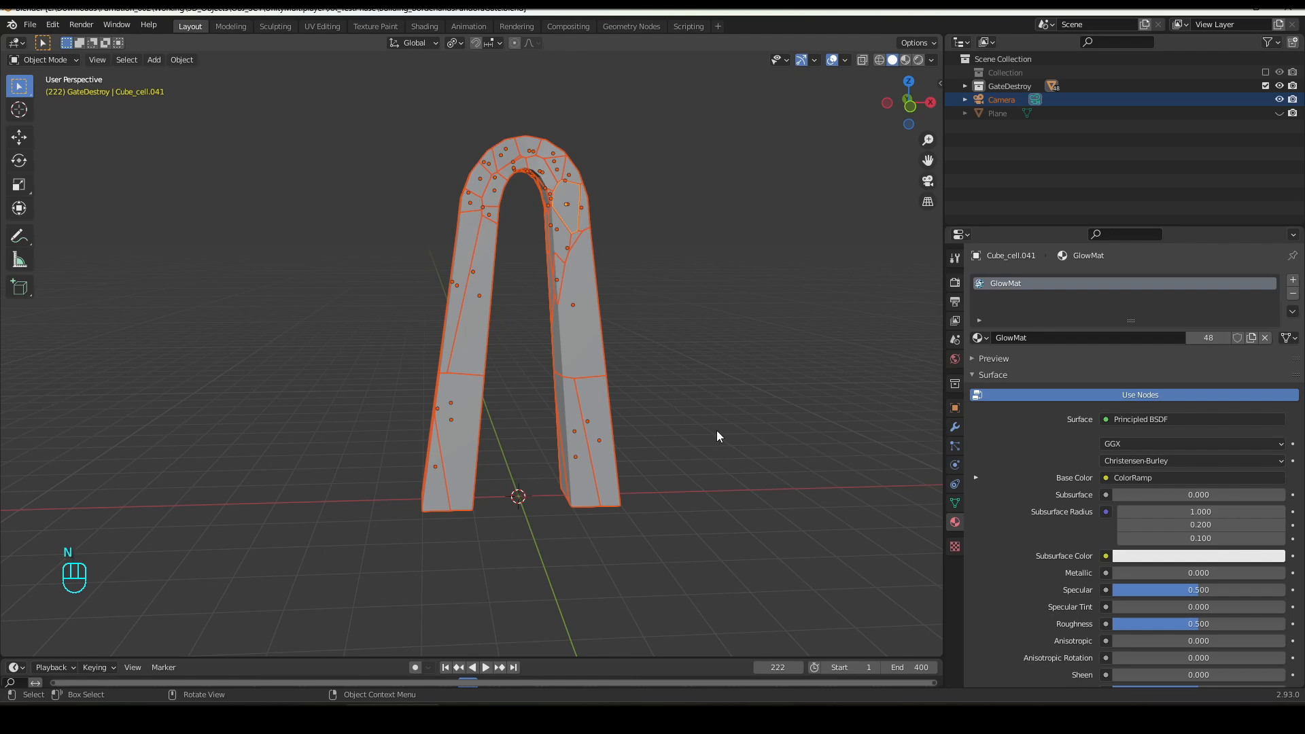
pyautogui.press('KP_1')
pyautogui.scroll(-2, 717, 431)
pyautogui.keyDown('shift'); pyautogui.moveTo(692, 435); pyautogui.dragTo(654, 423, button='middle'); pyautogui.keyUp('shift')
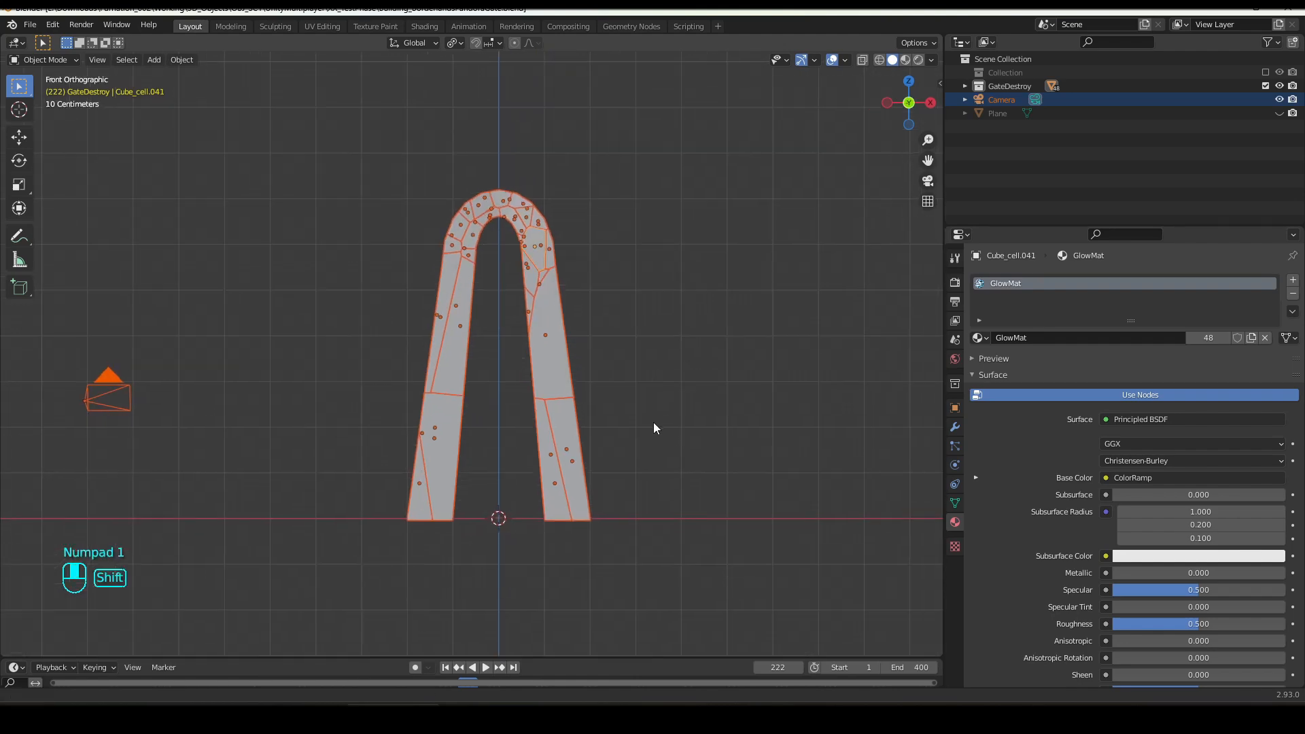
pyautogui.click(319, 26)
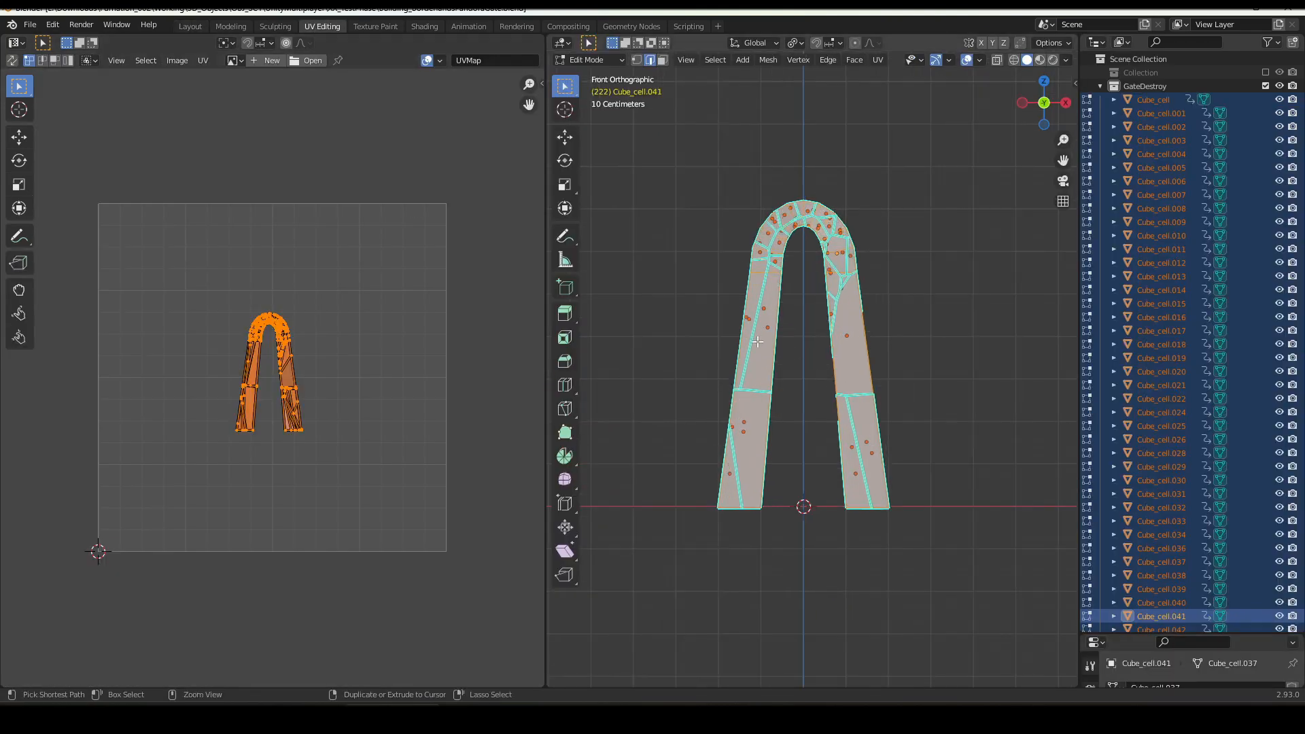
pyautogui.press('u')
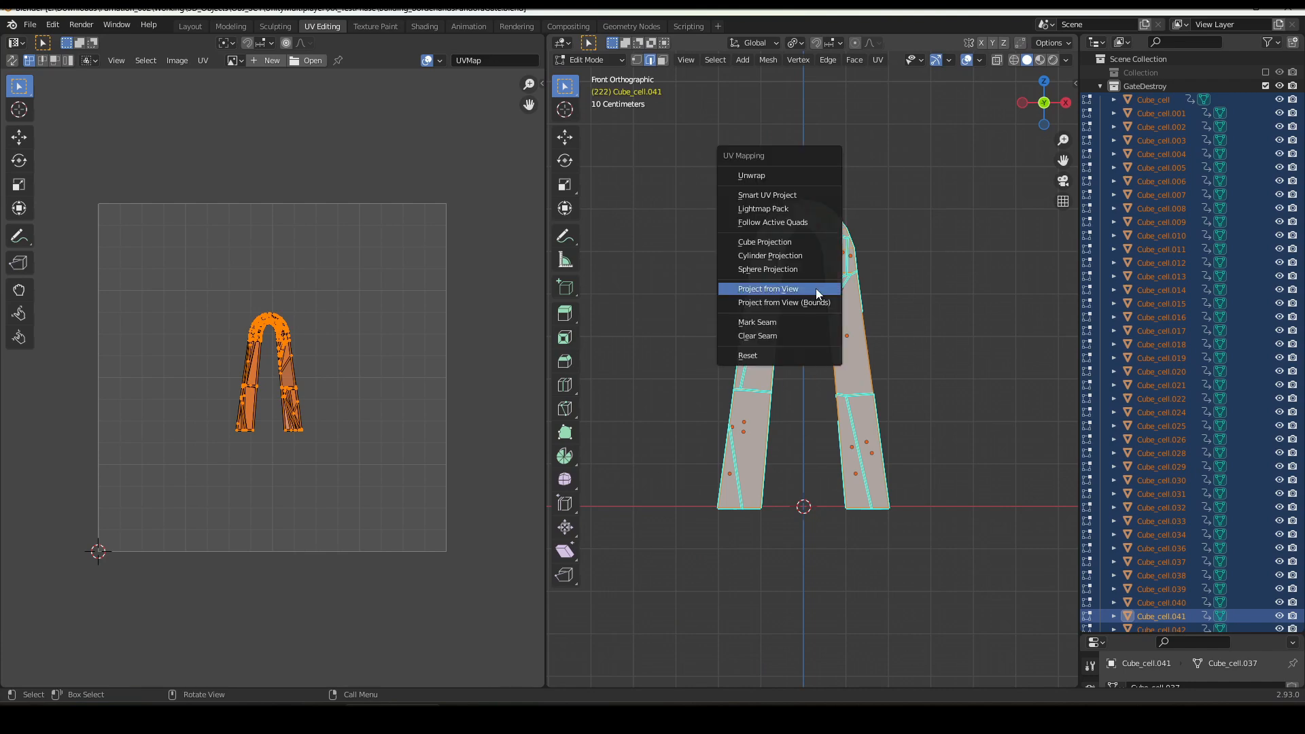
pyautogui.click(750, 291)
pyautogui.click(190, 26)
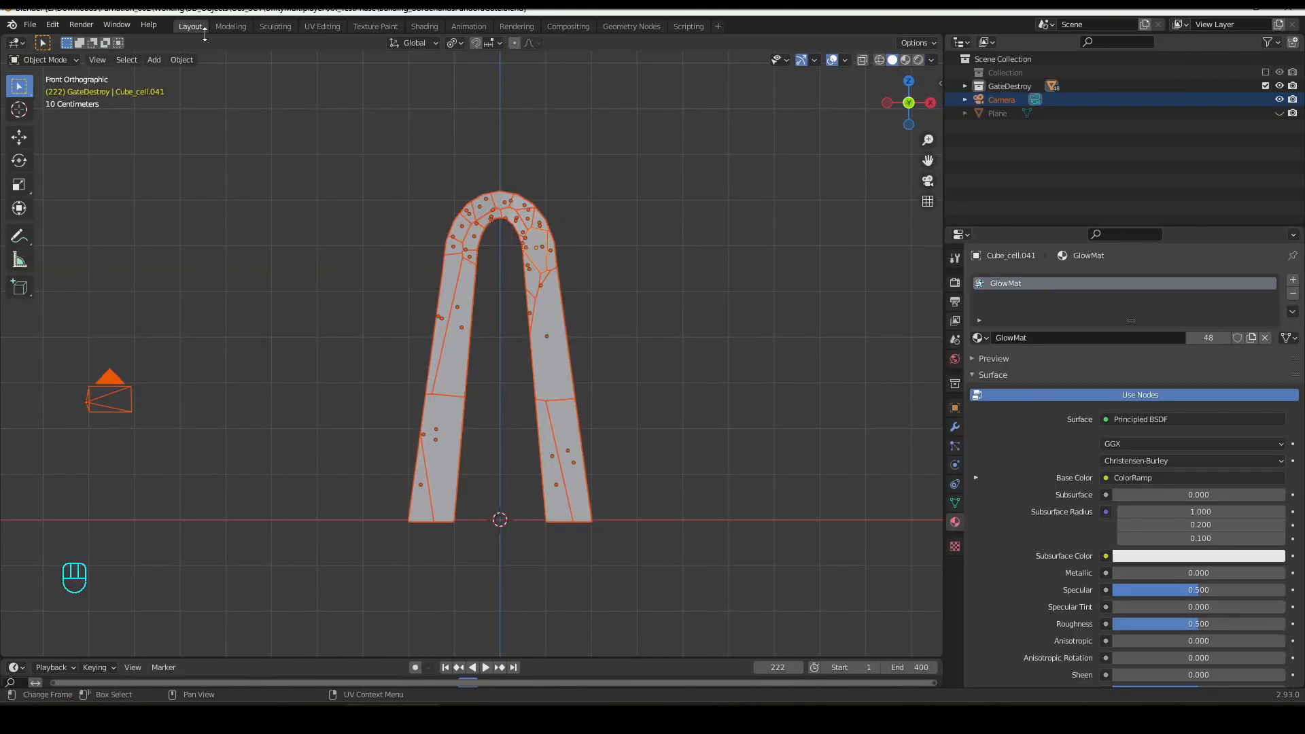
# Examine the GlowMat shader nodes, from UV Map through Voronoi Texture and both ColorRamps to the Principled BSDF
pyautogui.click(421, 26)
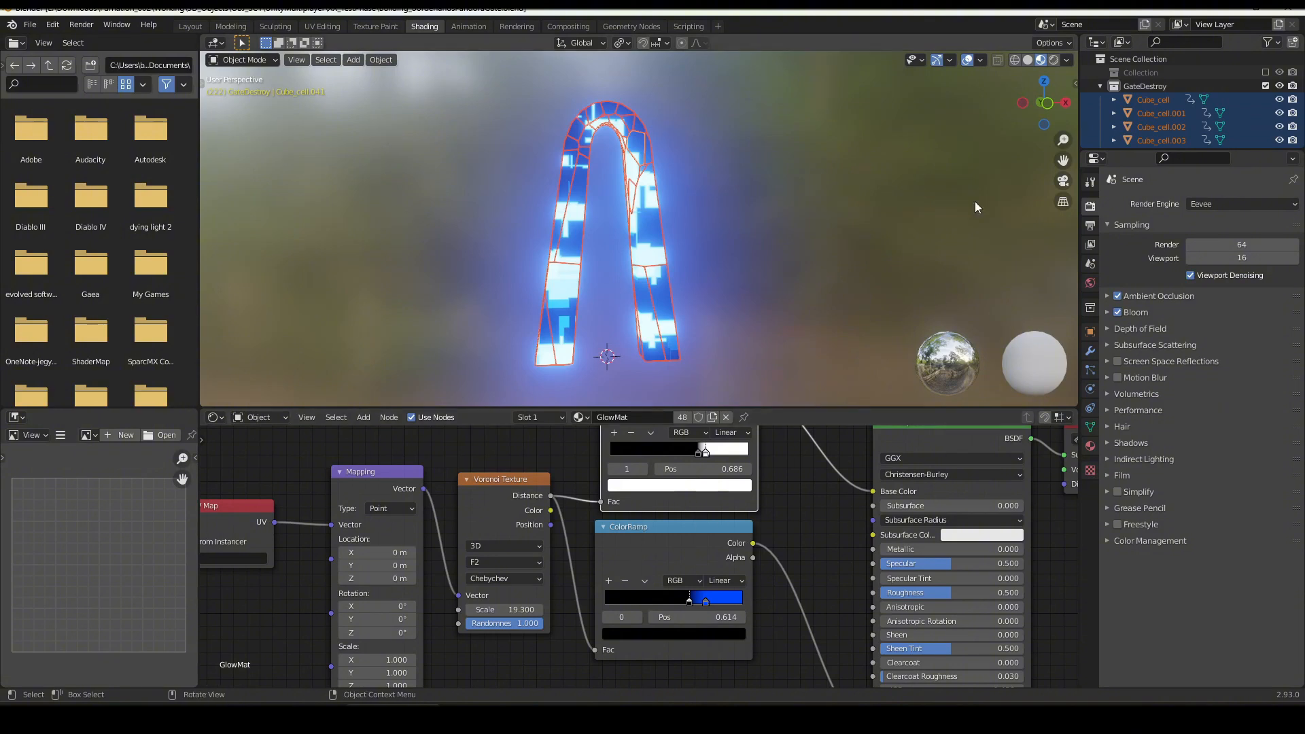
pyautogui.scroll(-1, 678, 535)
pyautogui.click(779, 406)
pyautogui.moveTo(778, 409); pyautogui.dragTo(807, 153)
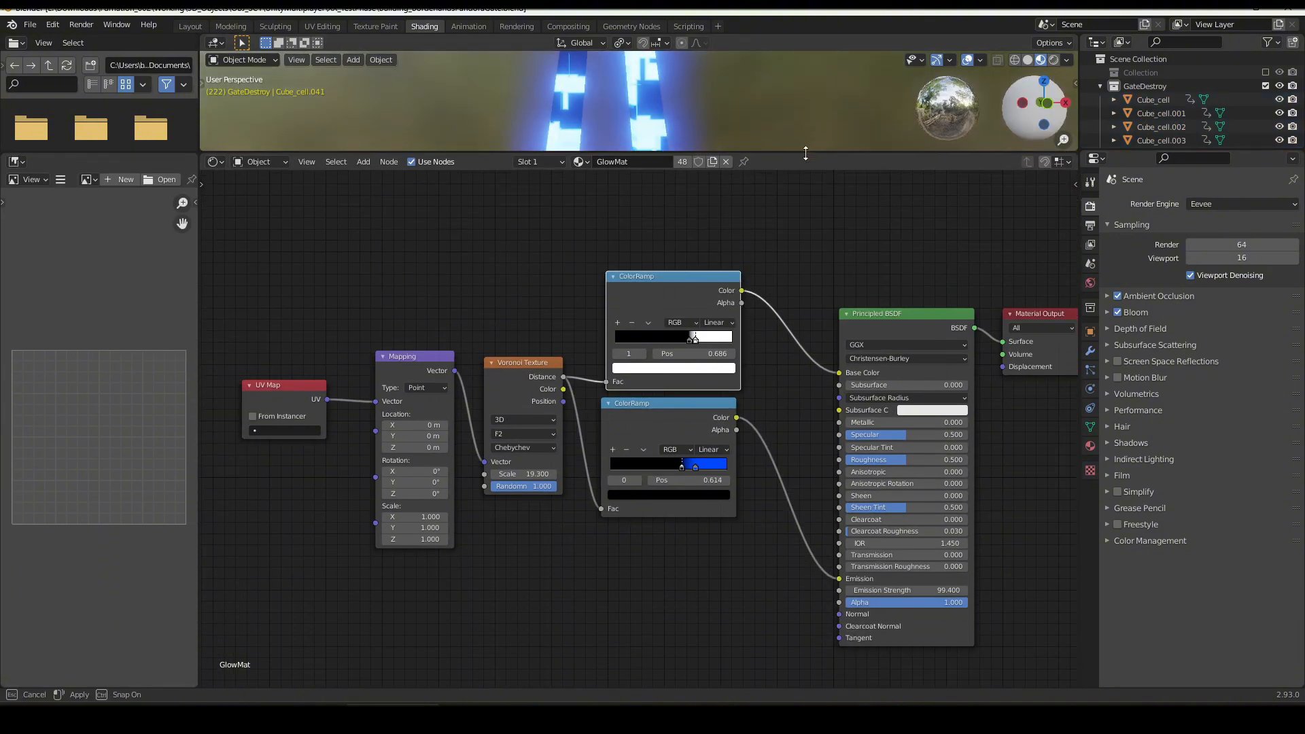
pyautogui.scroll(2, 593, 526)
pyautogui.moveTo(593, 526)
pyautogui.mouseDown(button='middle')
pyautogui.moveTo(668, 512)
pyautogui.moveTo(715, 548)
pyautogui.moveTo(652, 536)
pyautogui.moveTo(463, 583)
pyautogui.moveTo(470, 610)
pyautogui.moveTo(613, 643)
pyautogui.mouseUp(button='middle')
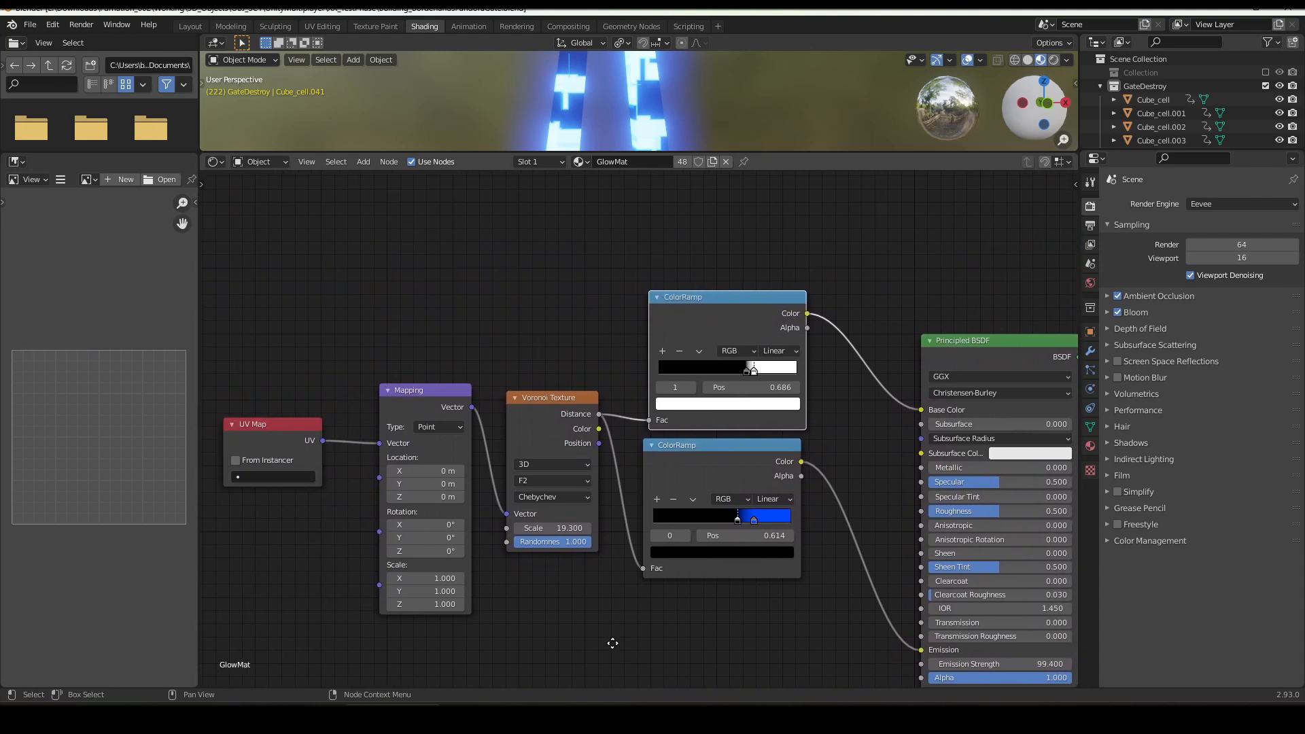
# Set the emission ColorRamp's black stop to position 0.595 and the Voronoi Texture scale to 32.400 in GlowMat
pyautogui.moveTo(746, 155); pyautogui.dragTo(726, 454)
pyautogui.scroll(1, 707, 544)
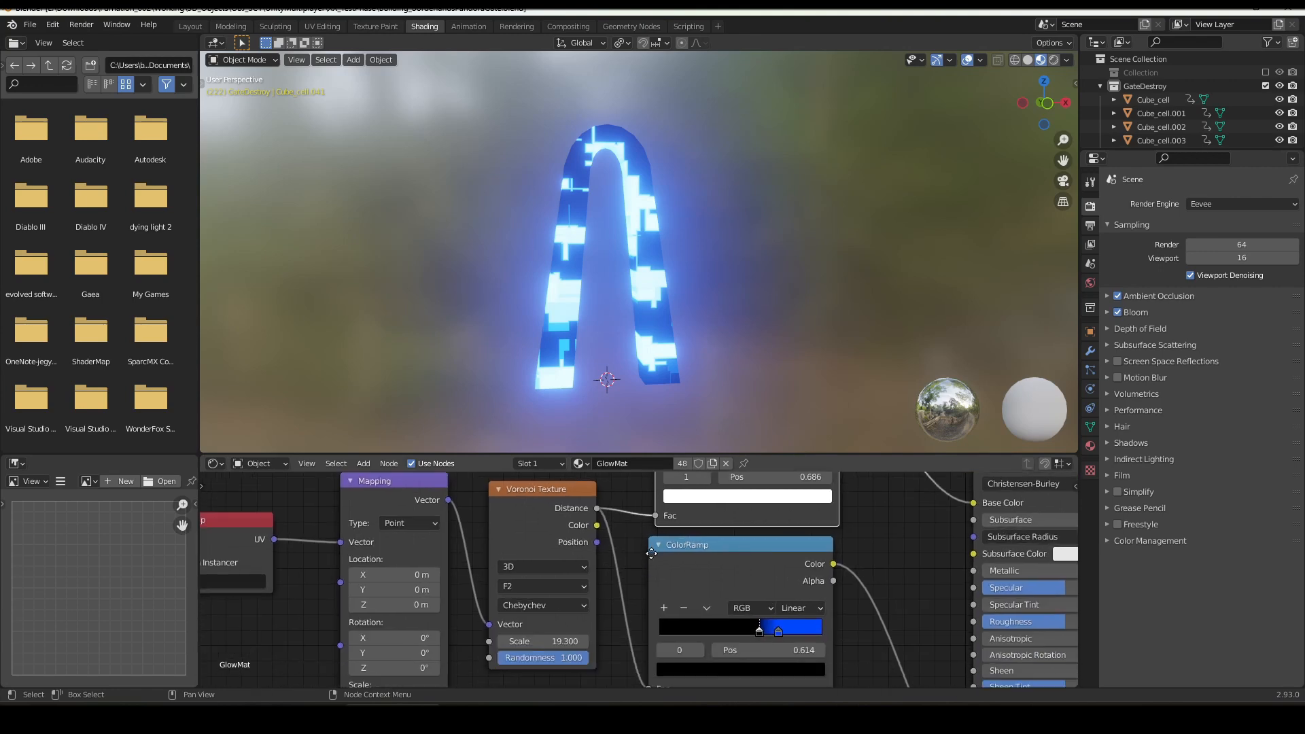
pyautogui.moveTo(761, 604)
pyautogui.mouseDown()
pyautogui.moveTo(704, 605)
pyautogui.moveTo(770, 603)
pyautogui.mouseUp()
pyautogui.scroll(1, 457, 628)
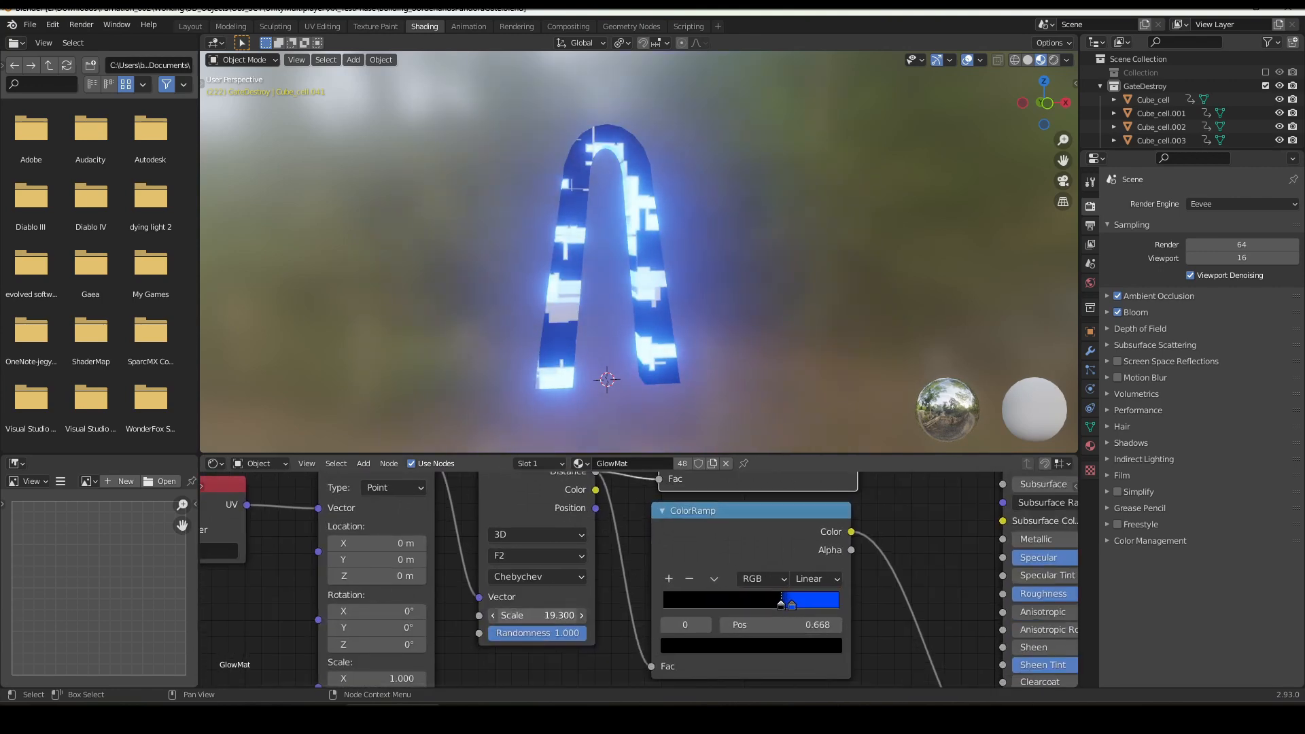
pyautogui.moveTo(537, 615)
pyautogui.mouseDown()
pyautogui.moveTo(495, 615)
pyautogui.moveTo(529, 615)
pyautogui.mouseUp()
pyautogui.moveTo(780, 606); pyautogui.dragTo(767, 608)
pyautogui.moveTo(537, 615); pyautogui.dragTo(592, 615)
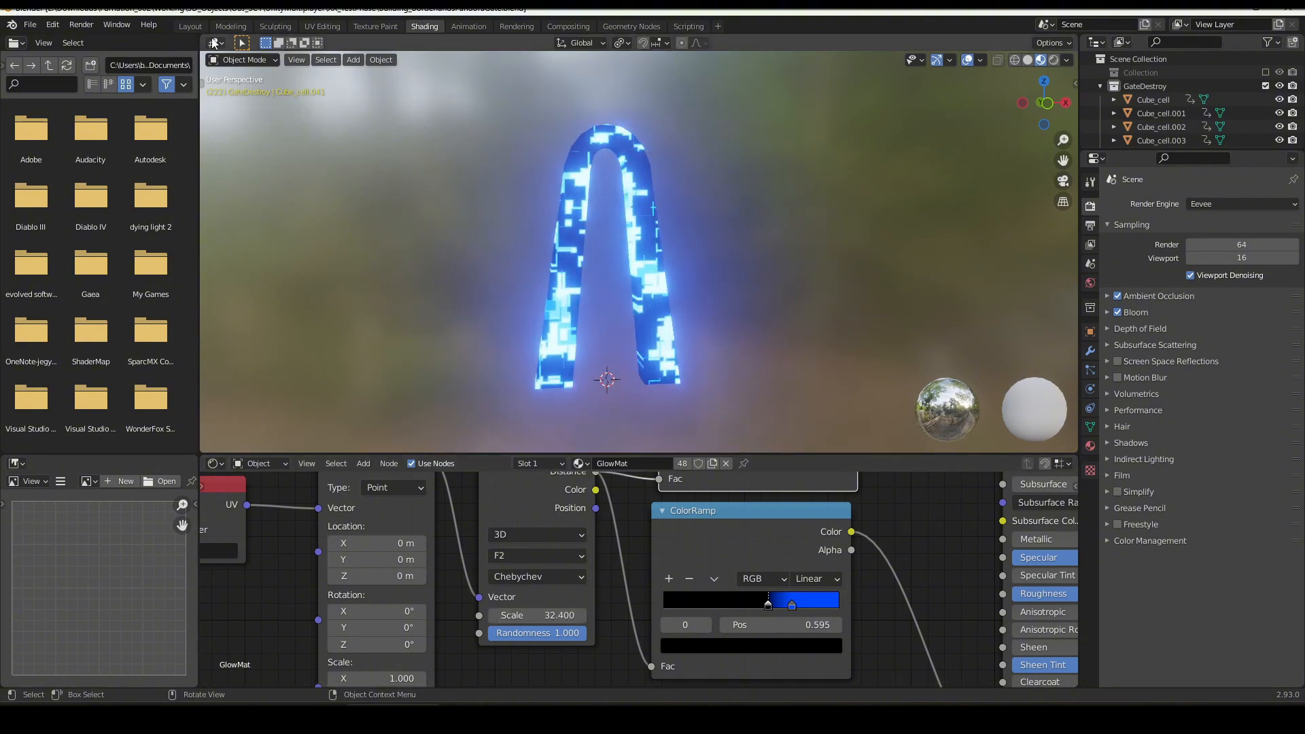
# Return to the Layout workspace and unhide the ground plane in a perspective view
pyautogui.click(191, 27)
pyautogui.scroll(-2, 581, 295)
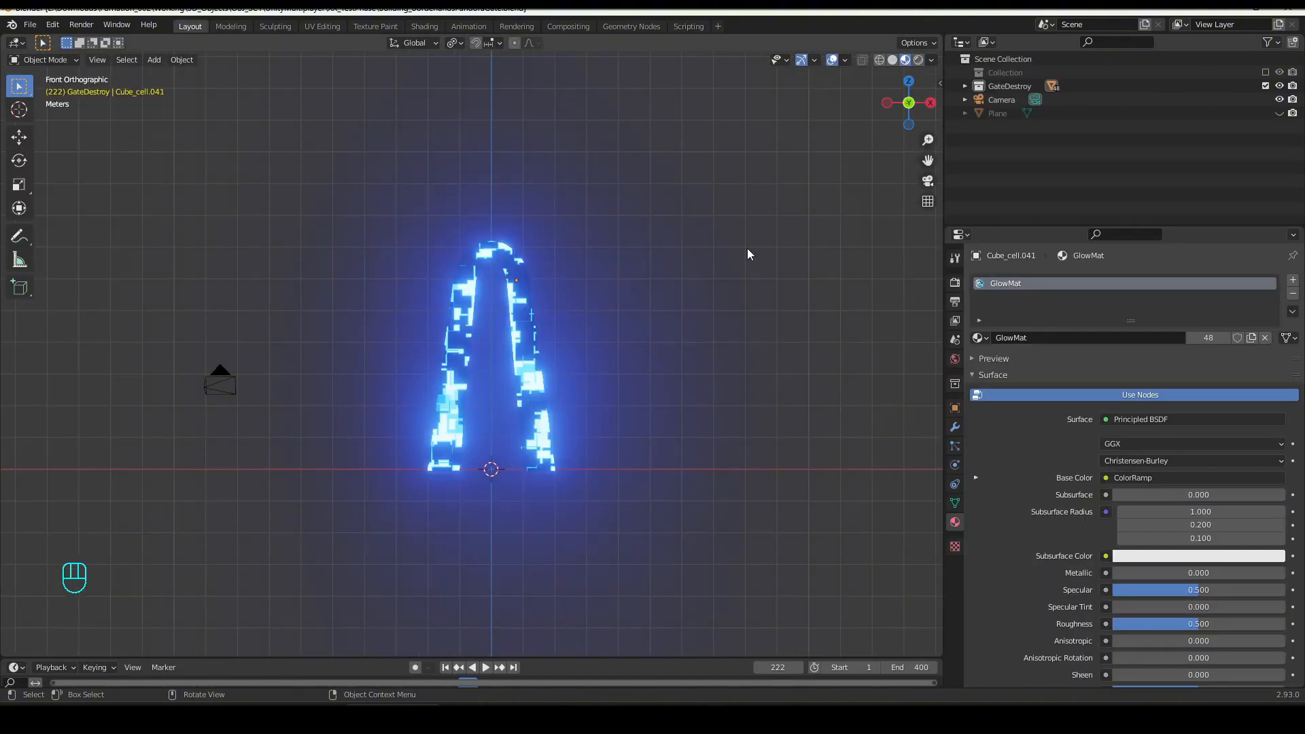
pyautogui.moveTo(638, 345); pyautogui.dragTo(638, 370, button='middle')
pyautogui.click(1279, 113)
pyautogui.scroll(4, 614, 438)
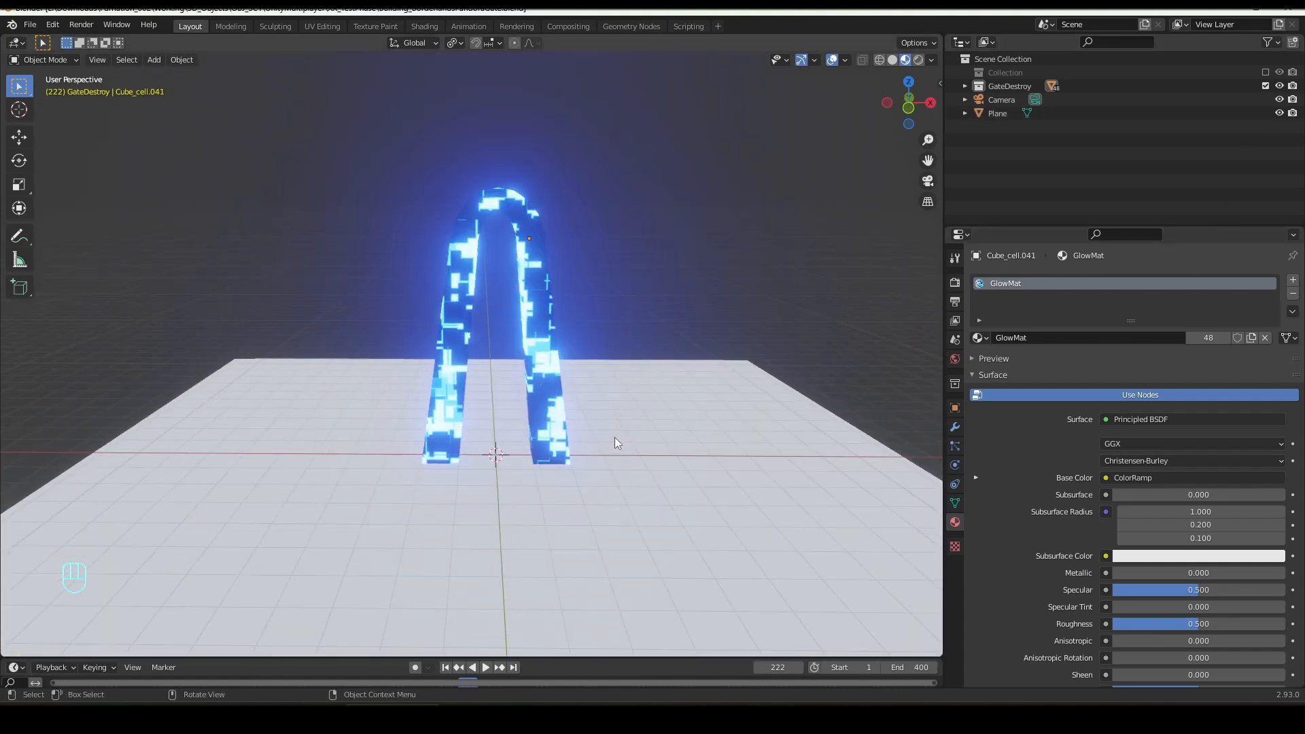
# Give the plane's BG material a dark orange-brown base color and a roughness of 1.000
pyautogui.moveTo(615, 442); pyautogui.dragTo(605, 448, button='middle')
pyautogui.click(997, 114)
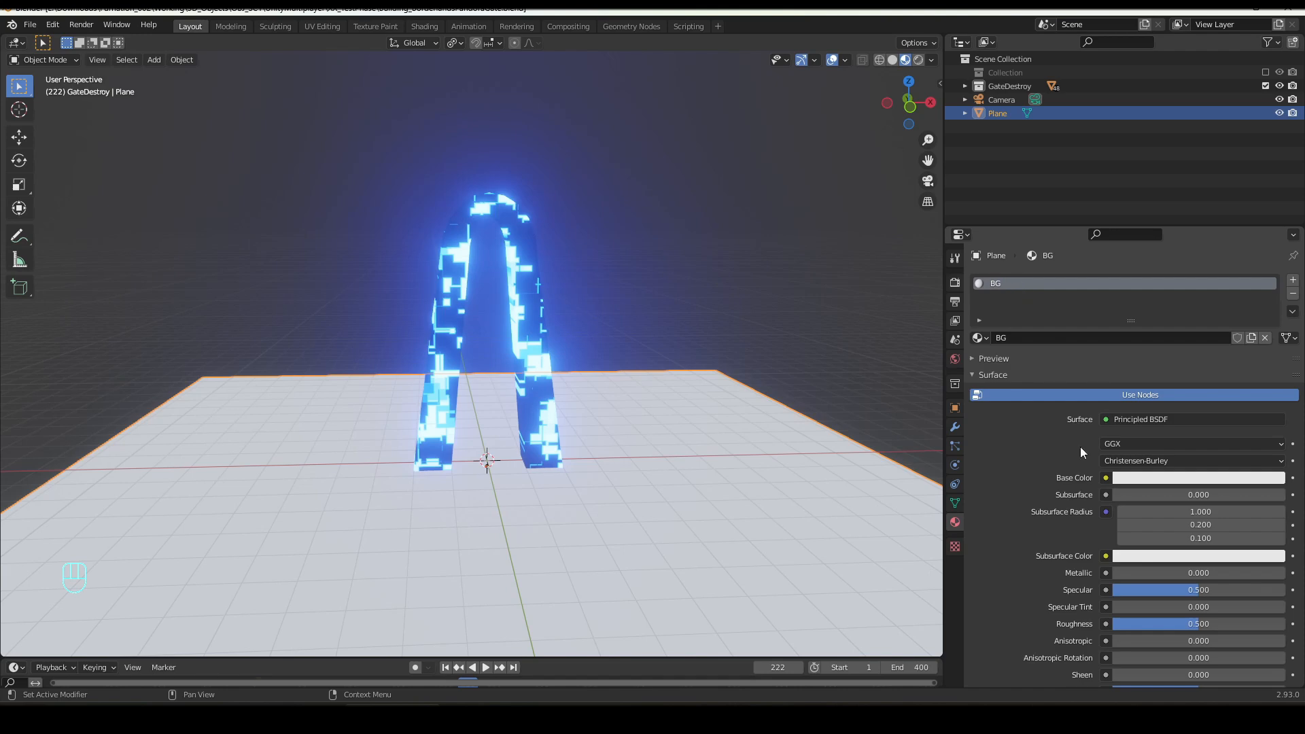
pyautogui.click(1193, 482)
pyautogui.moveTo(1275, 310); pyautogui.dragTo(1274, 330)
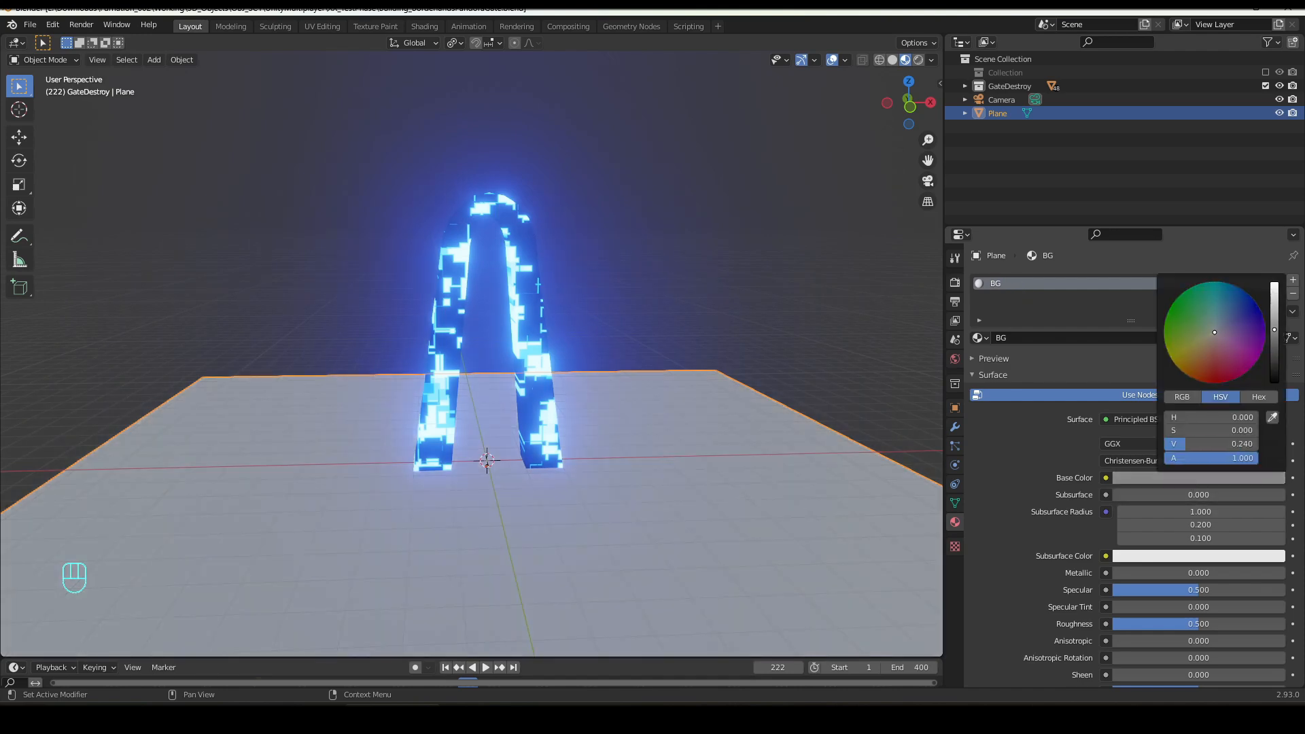
pyautogui.moveTo(1202, 366); pyautogui.dragTo(1193, 378)
pyautogui.moveTo(1274, 331); pyautogui.dragTo(1274, 346)
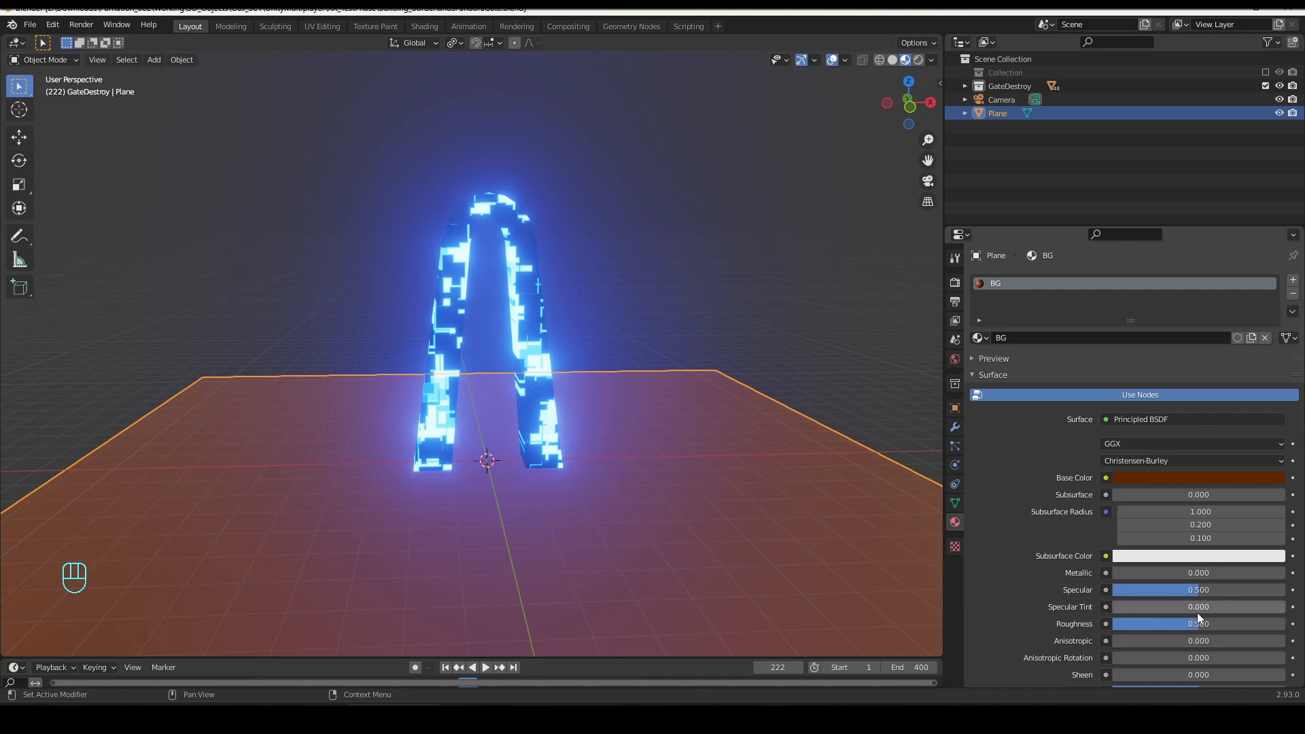
pyautogui.moveTo(1199, 623); pyautogui.dragTo(1292, 623)
pyautogui.click(705, 275)
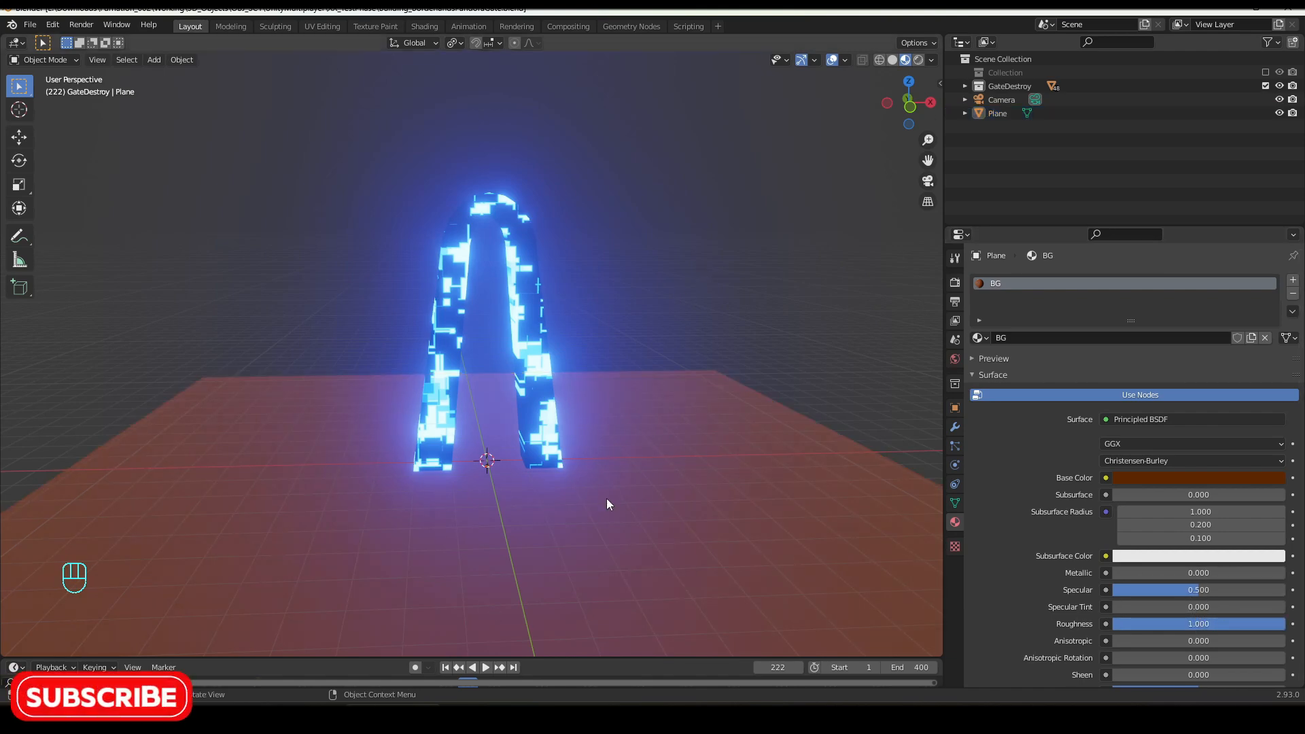